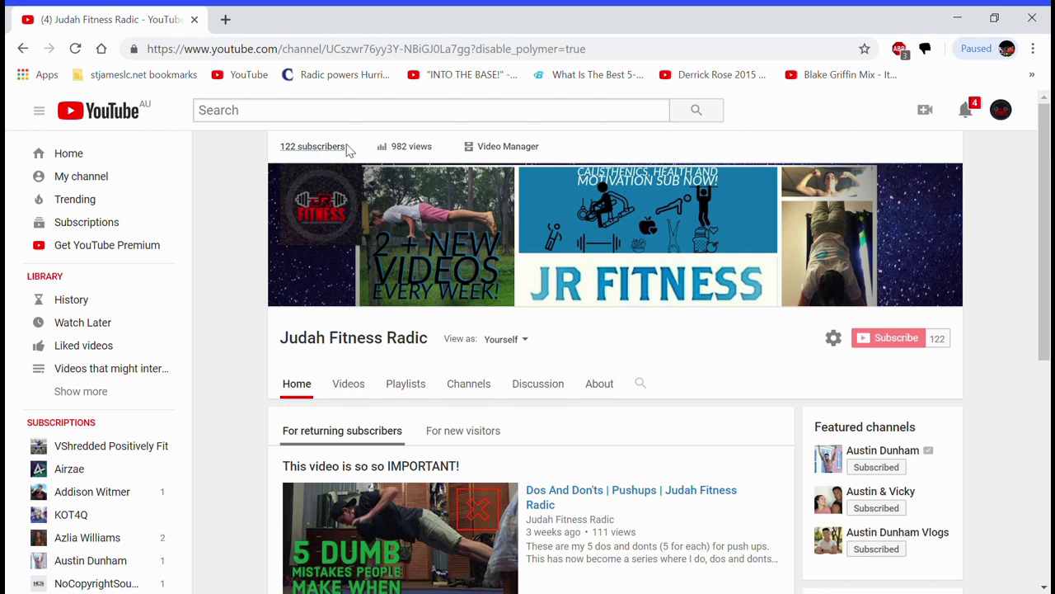
Inspect the channel header's subscriber count in the page code and open its number for editing
drag(350, 154, 290, 156)
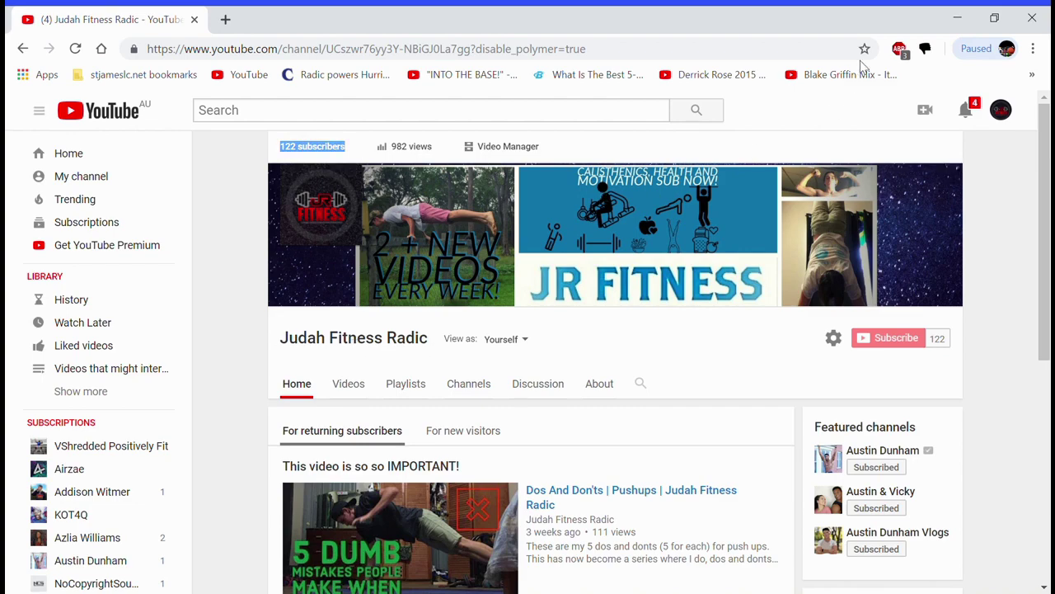
key(ctrl+shift+i)
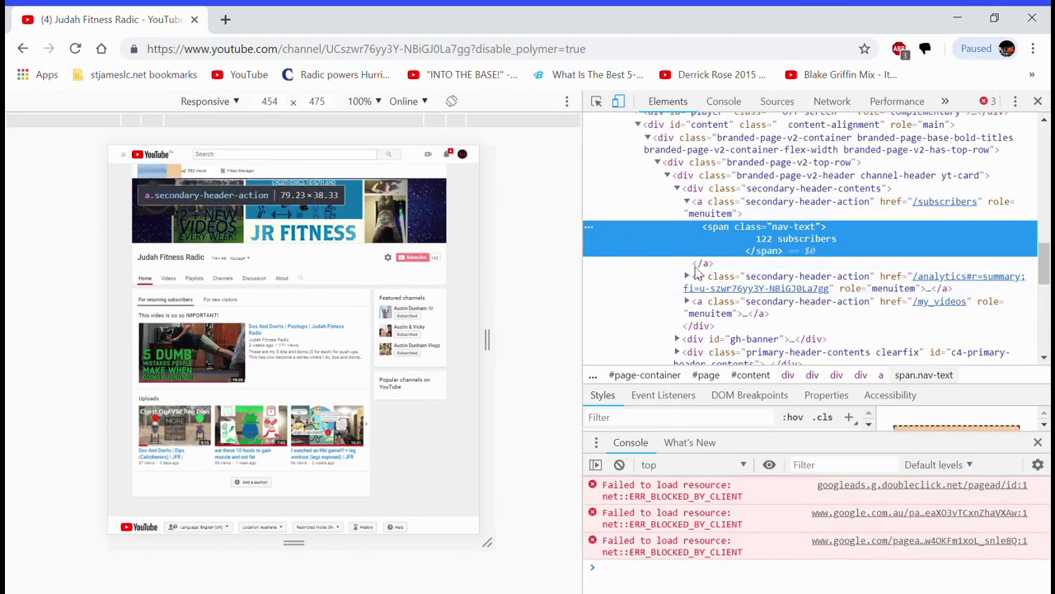
scroll(981, 240, up, 10)
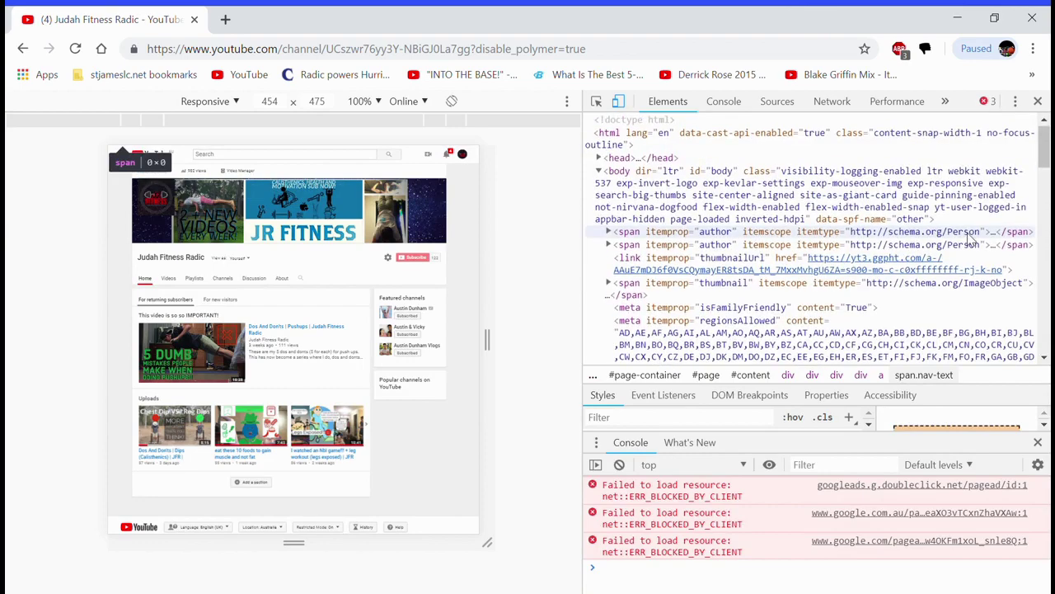
scroll(960, 231, down, 15)
scroll(961, 231, up, 10)
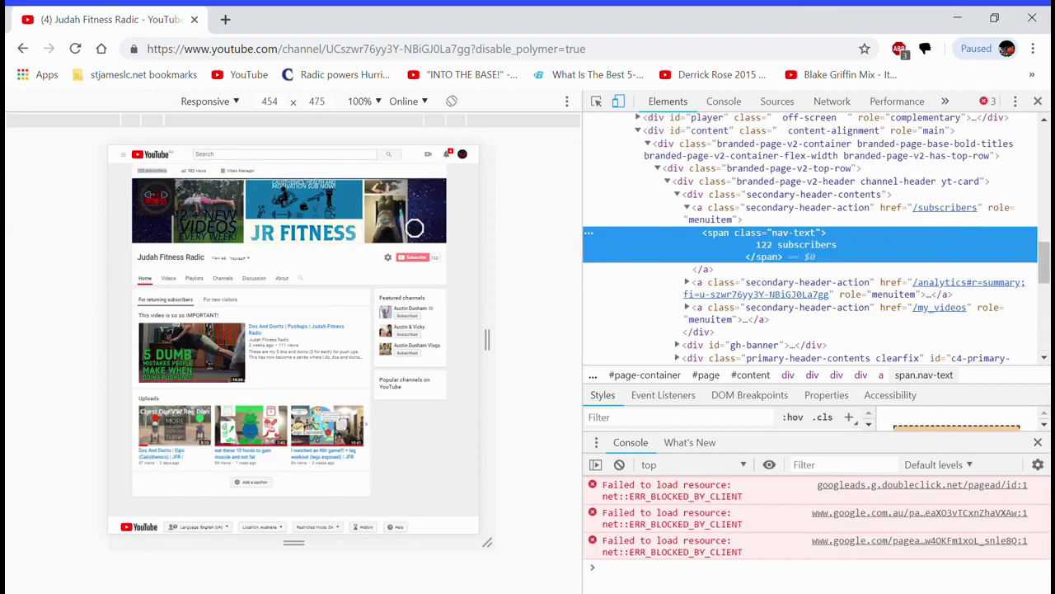
double_click(765, 252)
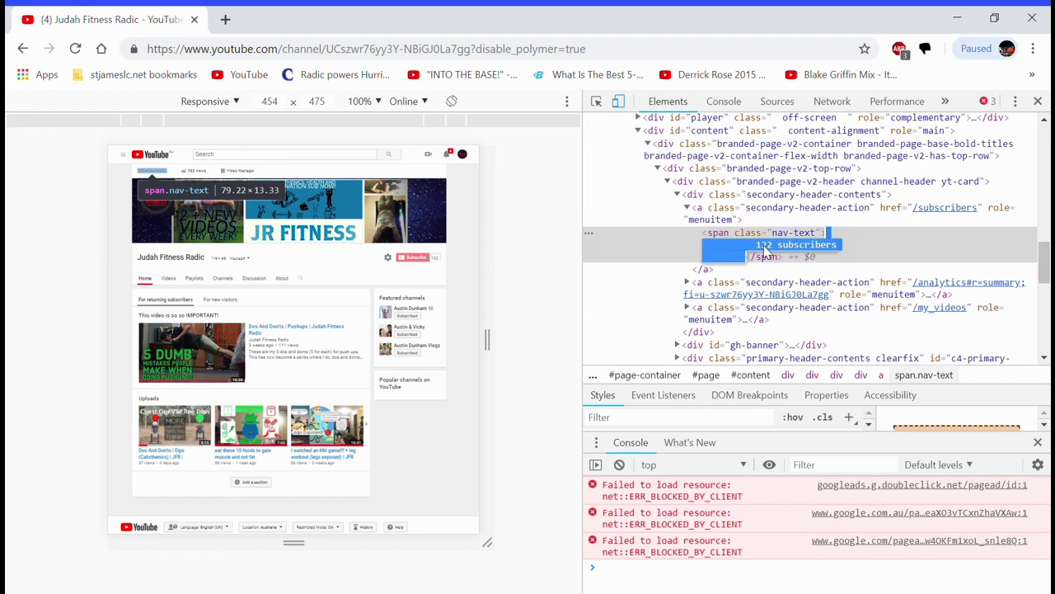
double_click(763, 244)
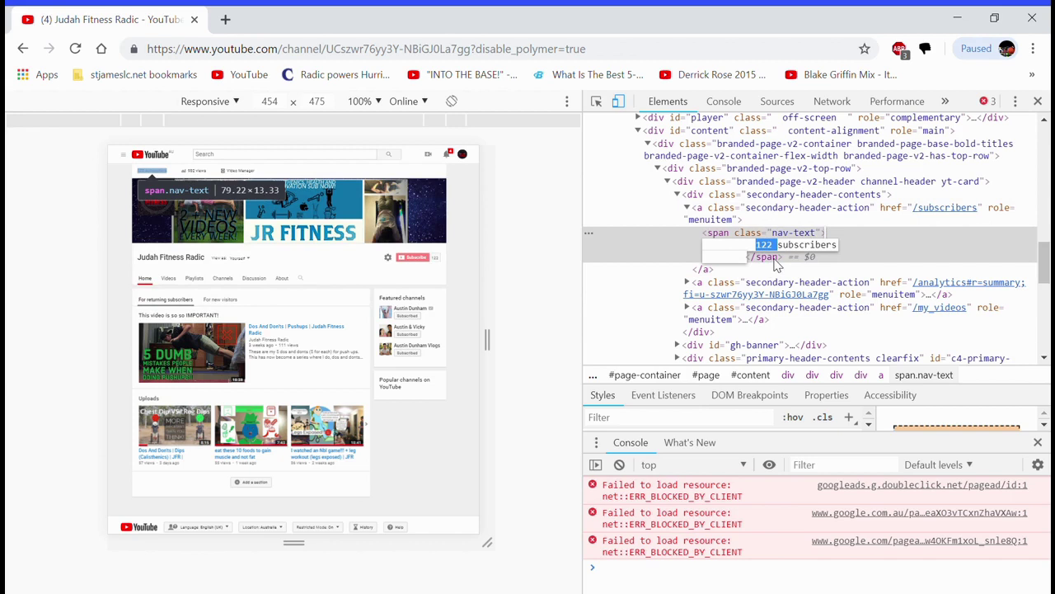
Search Google for pewdiepie in a new browser tab and open the PewDiePie YouTube channel
click(231, 22)
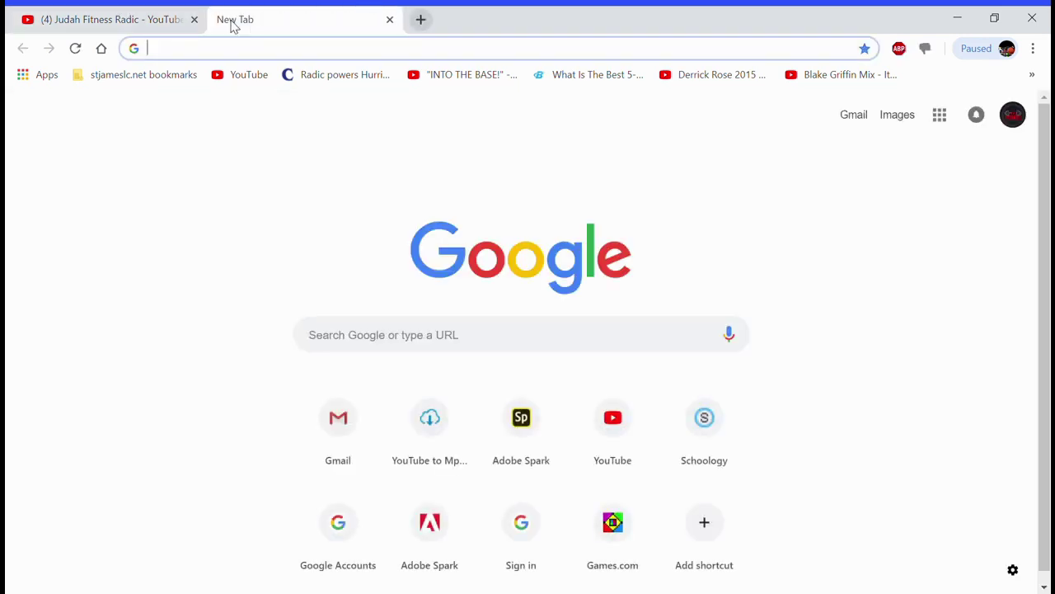
text(pew)
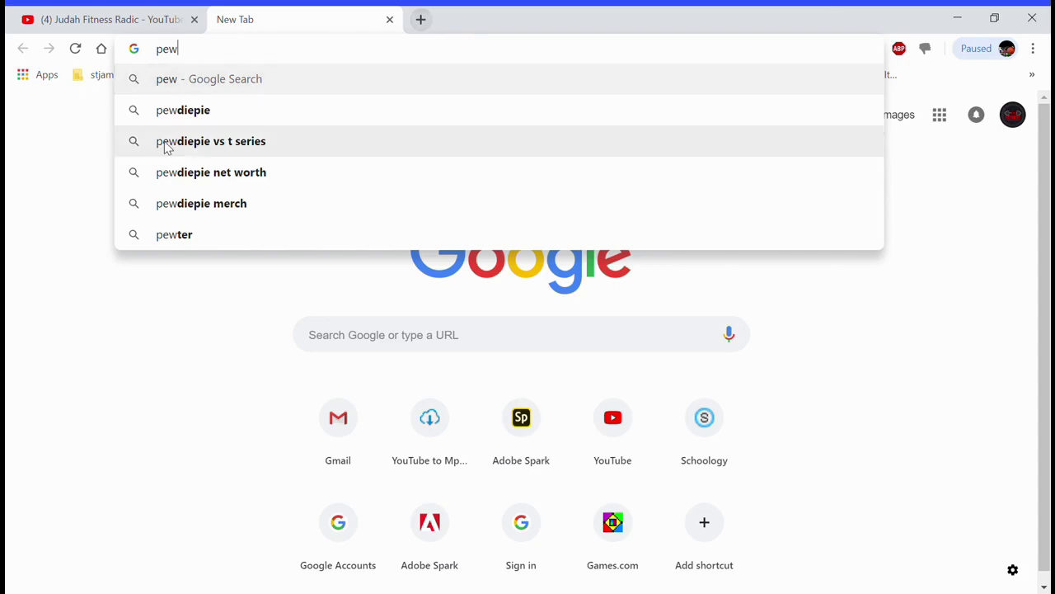
click(158, 112)
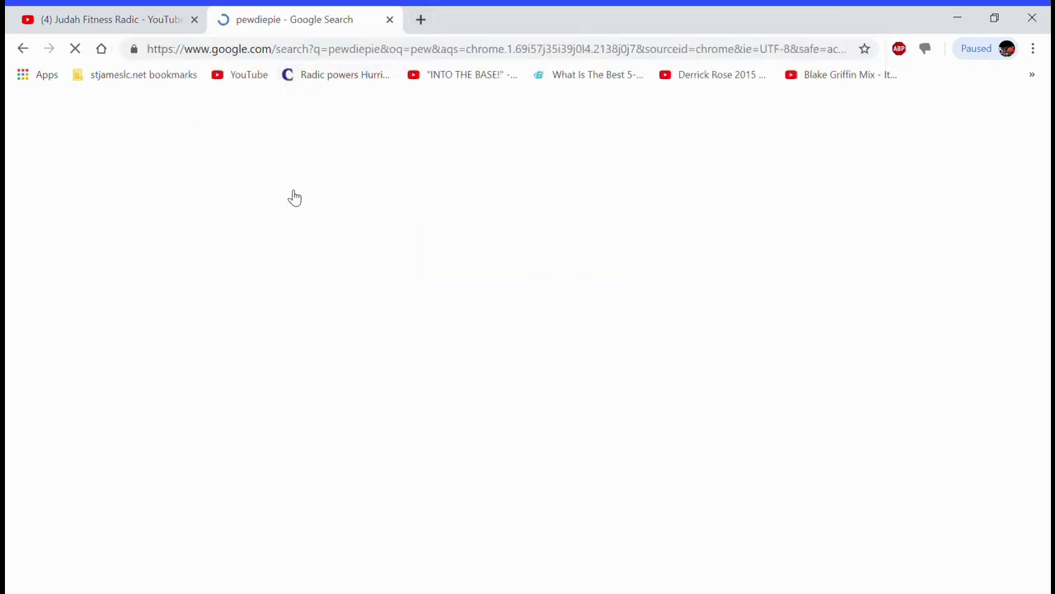
scroll(235, 249, down, 2)
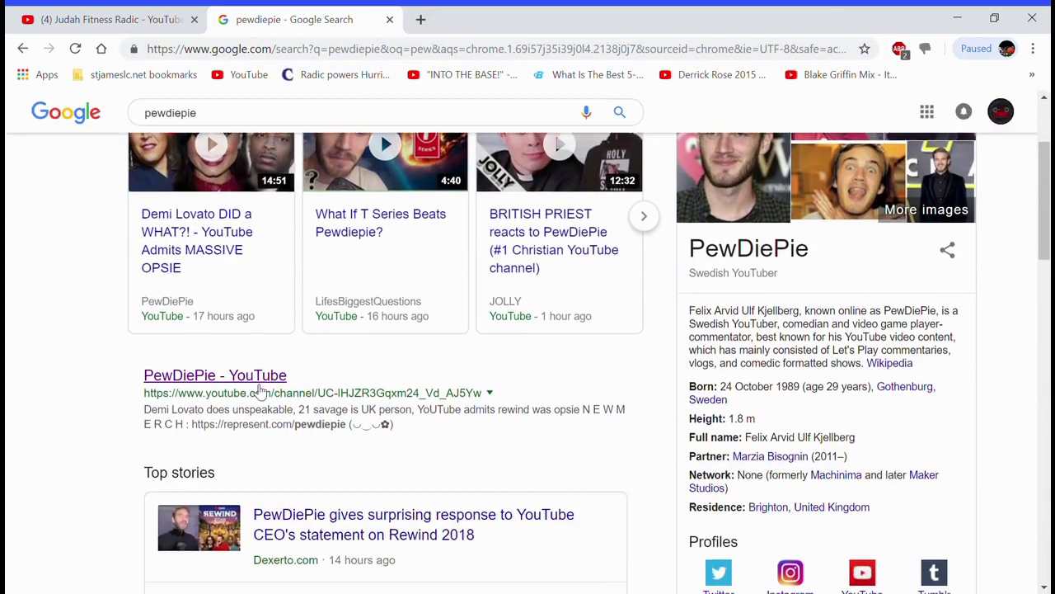
click(242, 382)
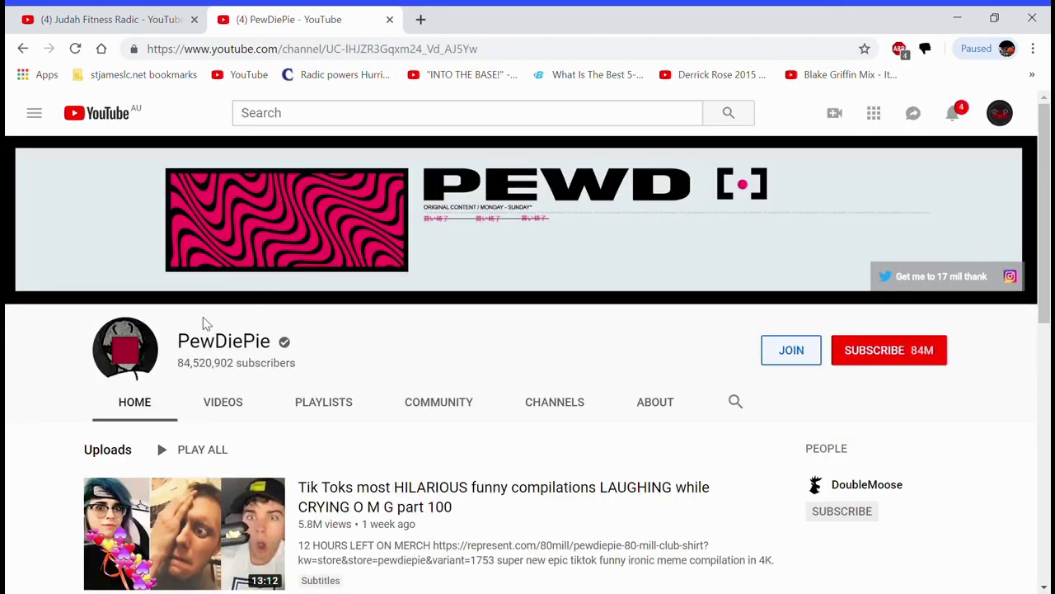
Return to the own channel's page, change the subscriber number in its code to 100,567,678 and close the developer tools
click(122, 20)
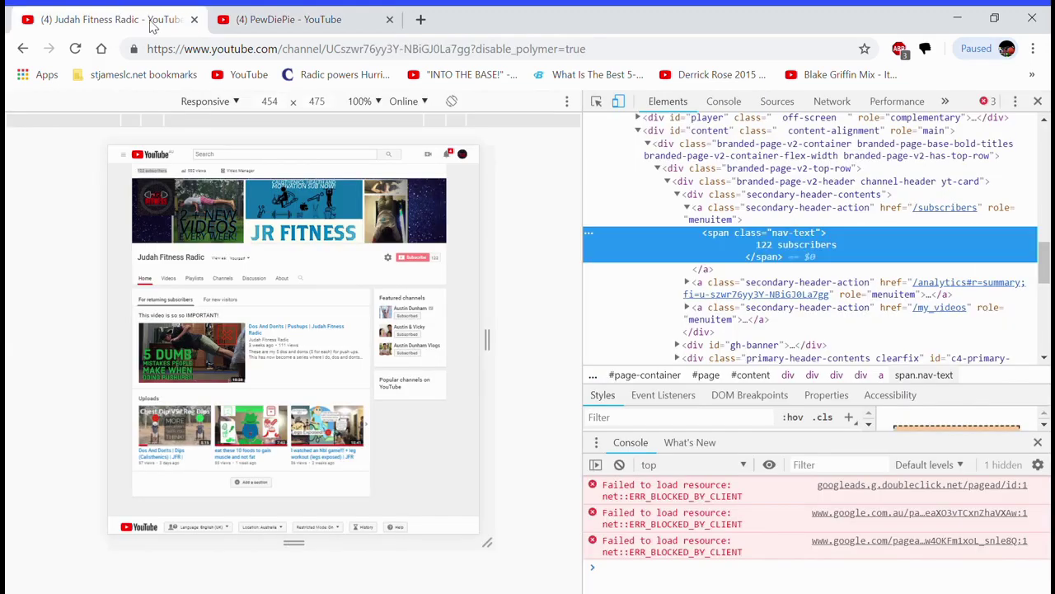
double_click(771, 247)
click(770, 247)
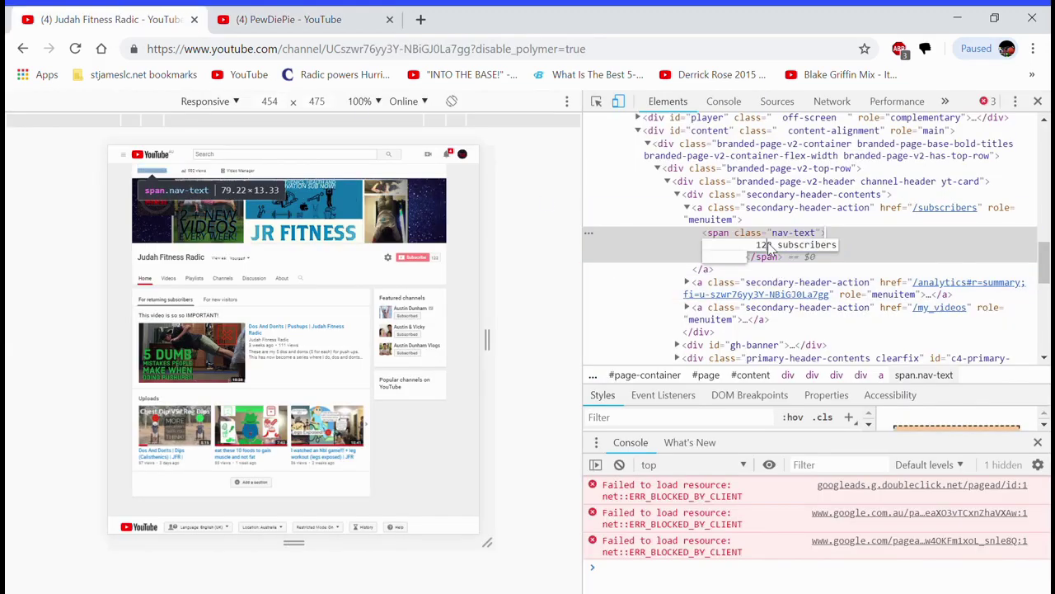
double_click(768, 245)
text(100,567,6789)
key(BackSpace)
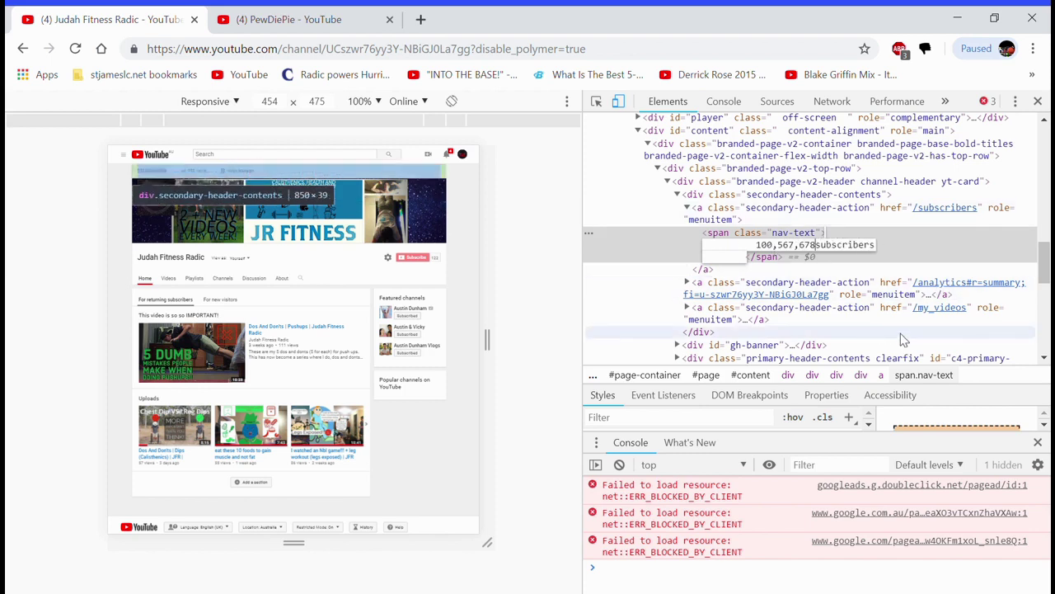
key(Return)
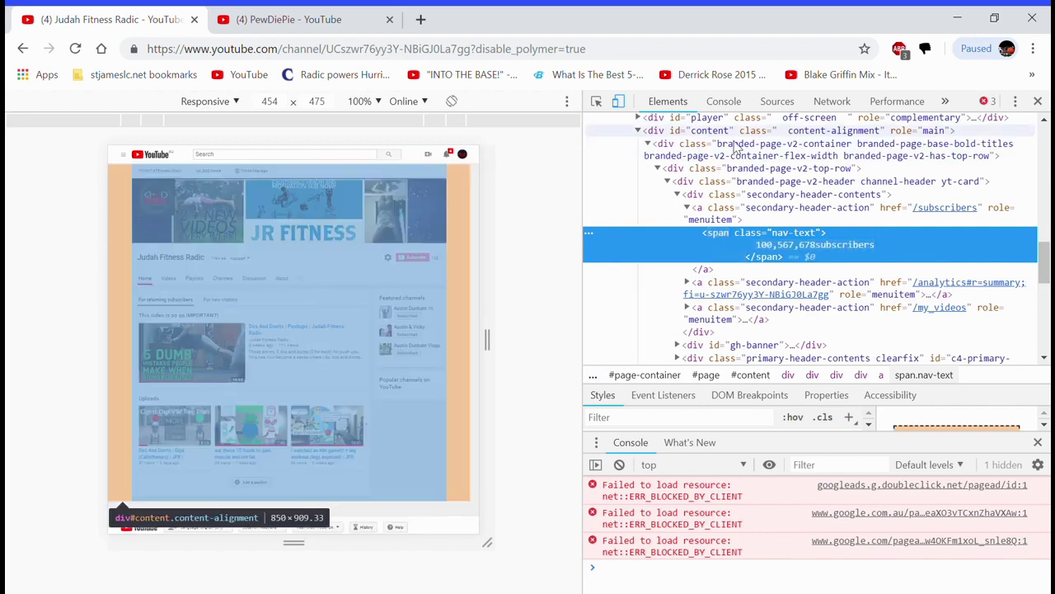
click(1038, 100)
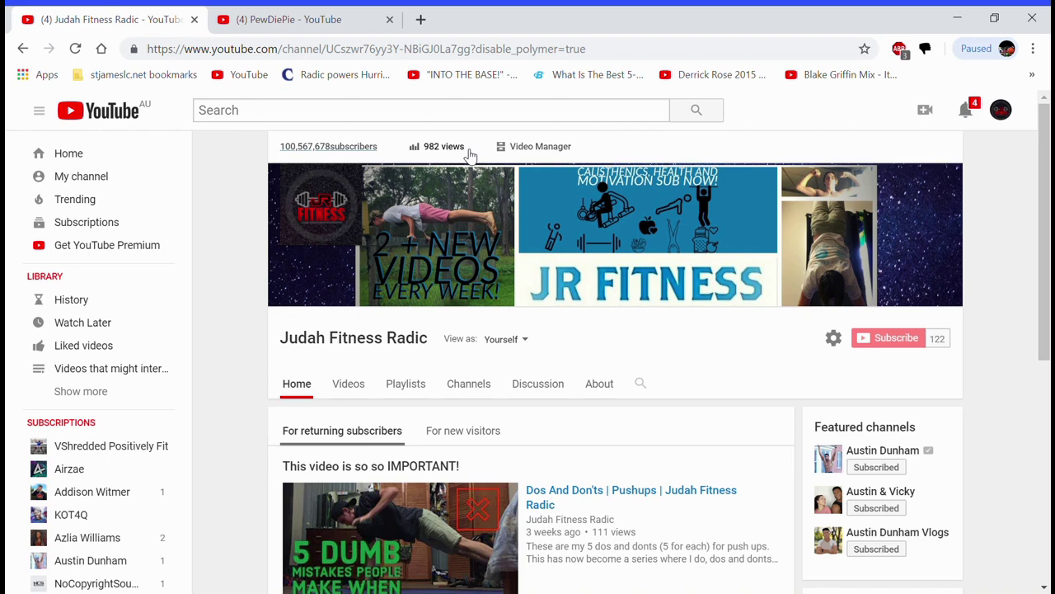
Inspect the channel header's view count, replace its number with a 1 followed by a very long row of zeros, and close the developer tools
drag(468, 155, 438, 151)
key(ctrl+shift+i)
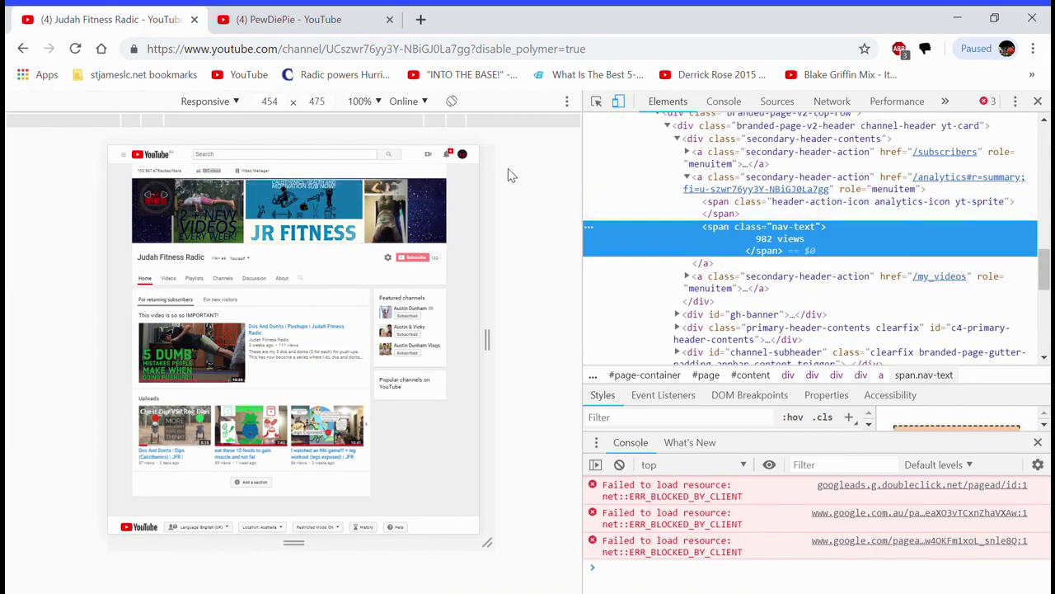
double_click(763, 239)
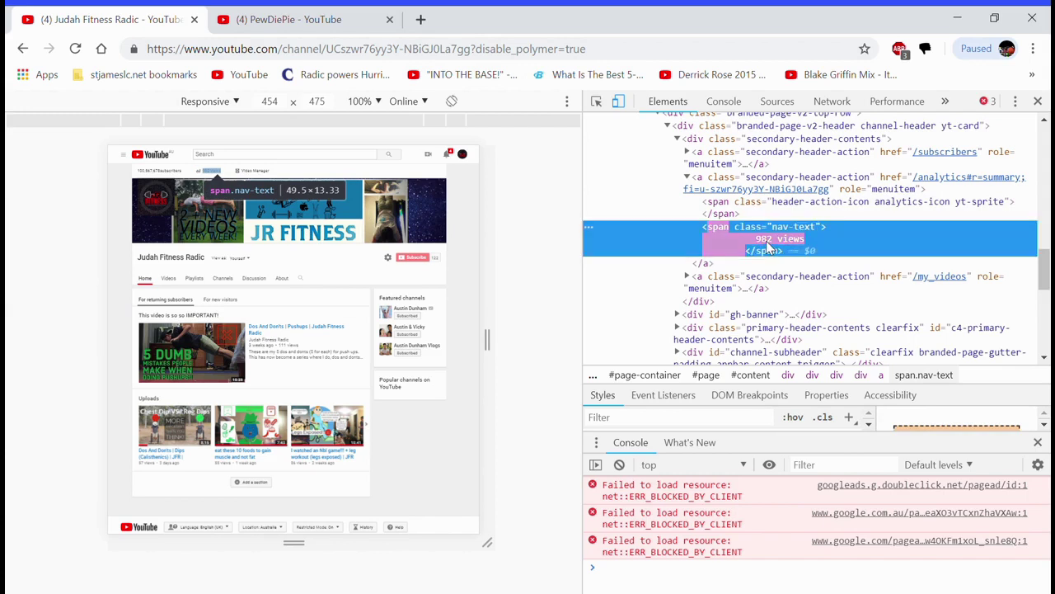
double_click(763, 239)
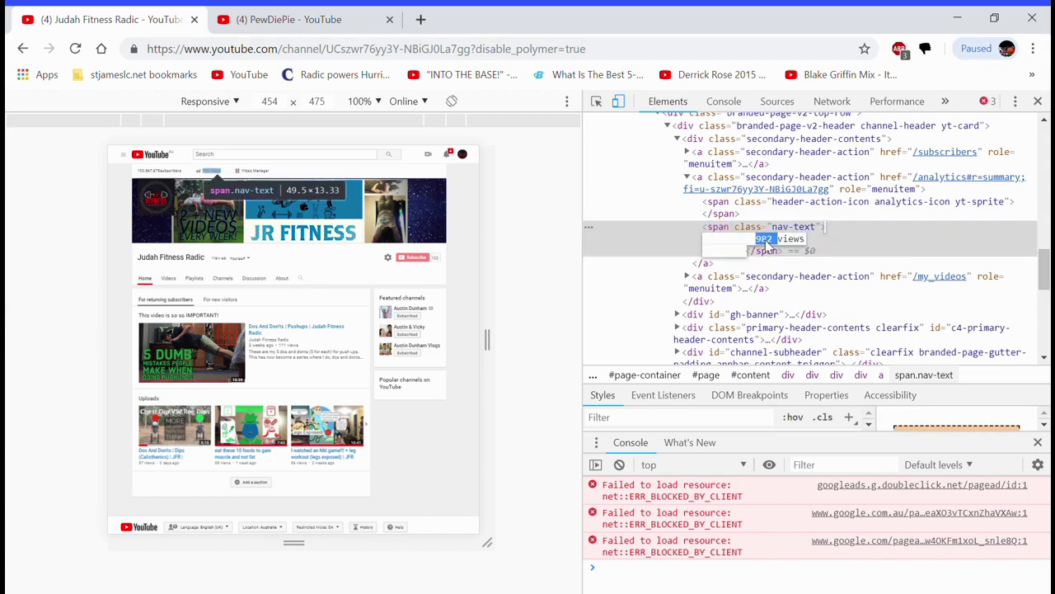
text(10000000000000000000)
text(000000000000000000000000000000000000000000000000000000)
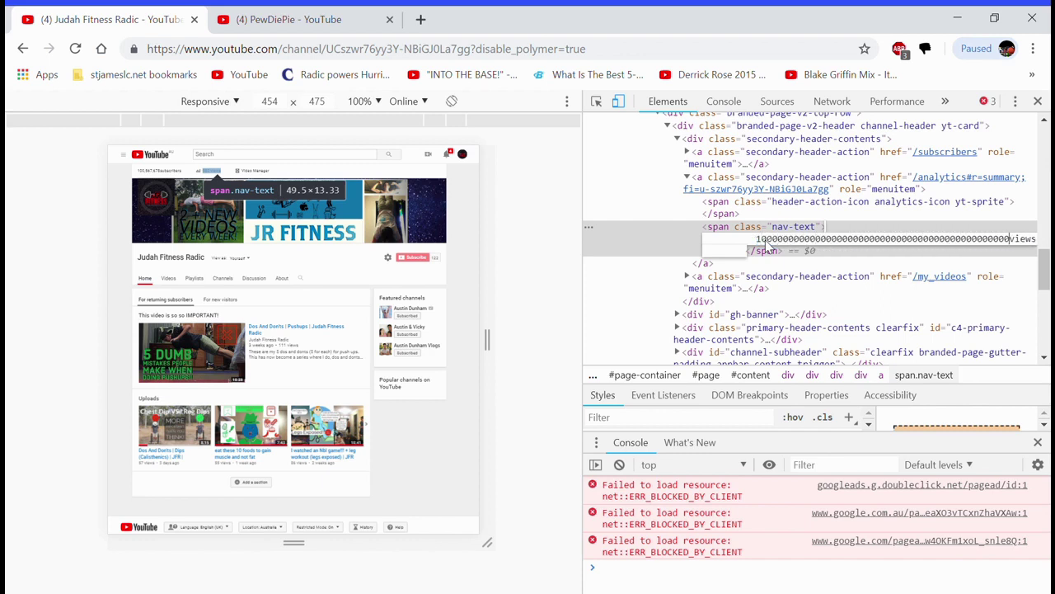
text(0000000000000000000000000000000000000000000000000000)
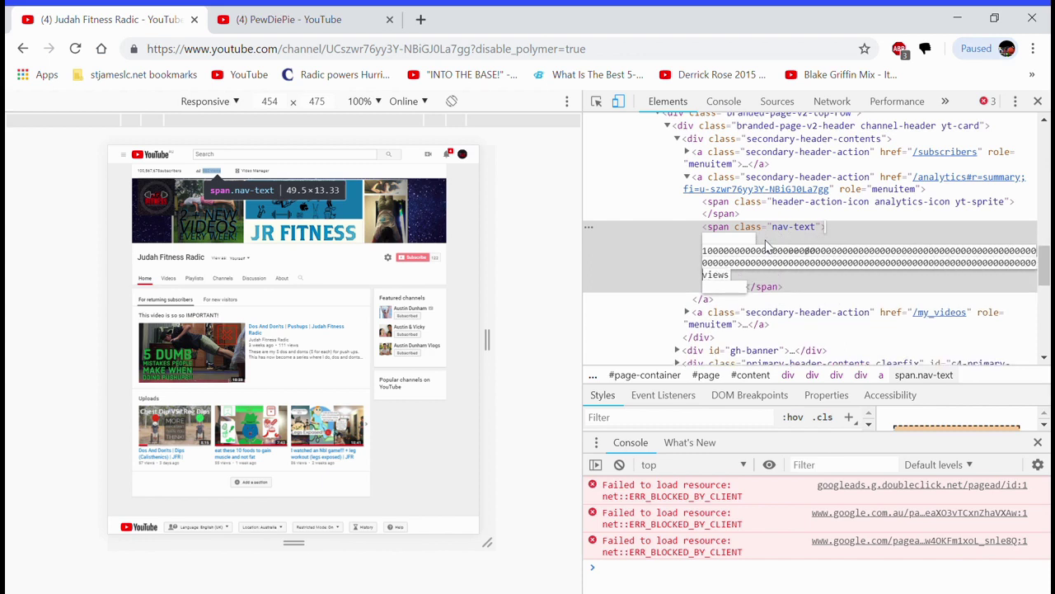
key(Return)
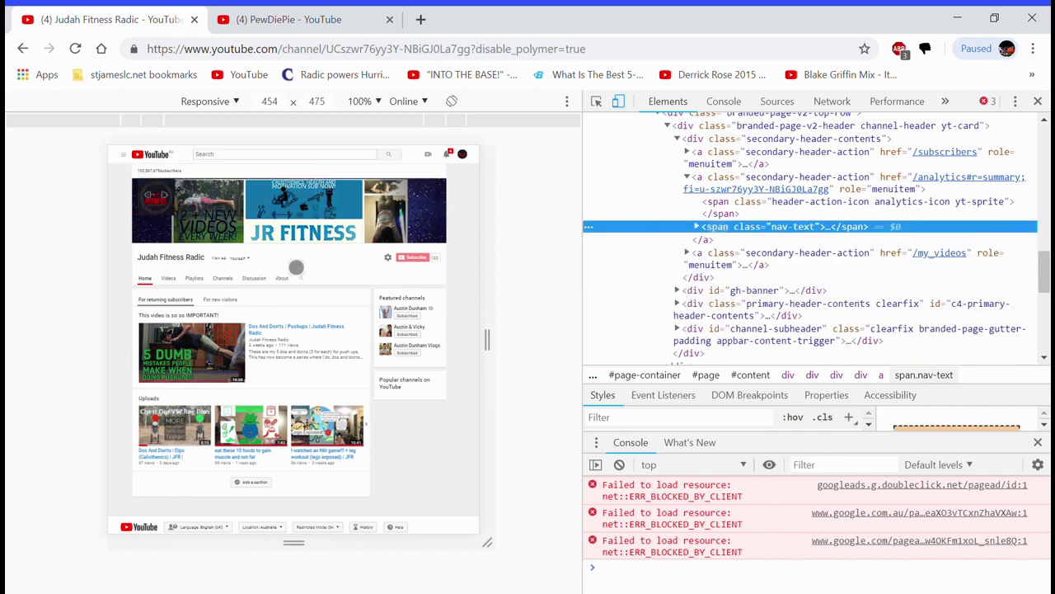
click(296, 267)
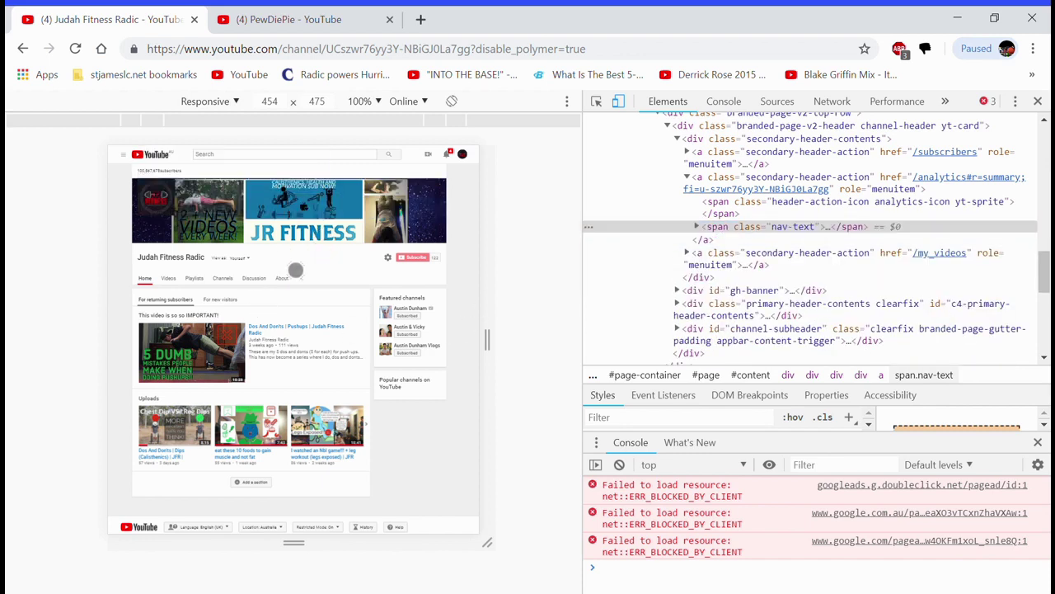
click(1038, 101)
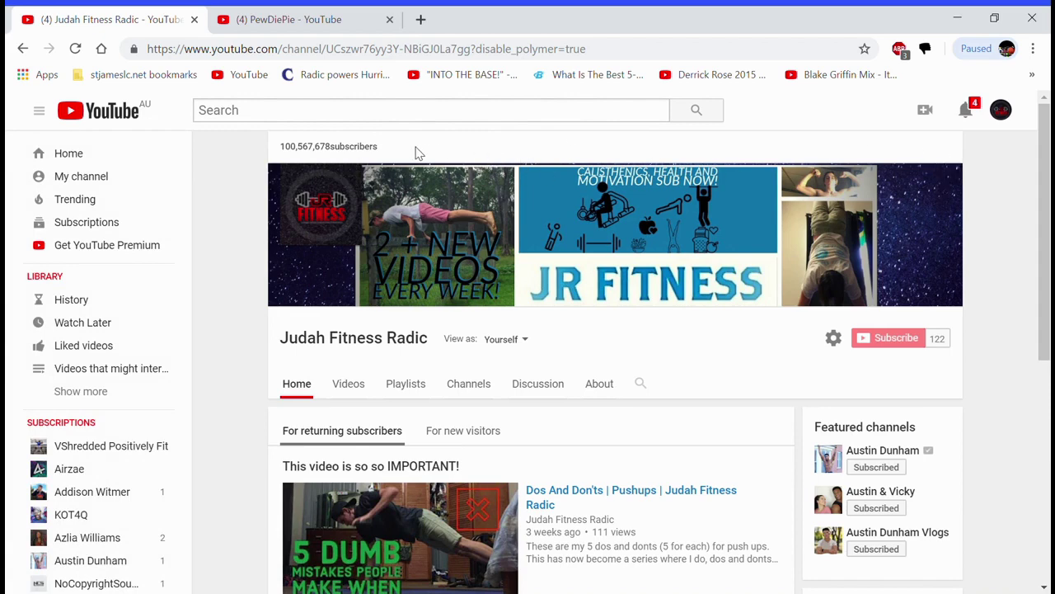
Reload the channel page to discard the edited subscriber and view counts
scroll(149, 391, down, 2)
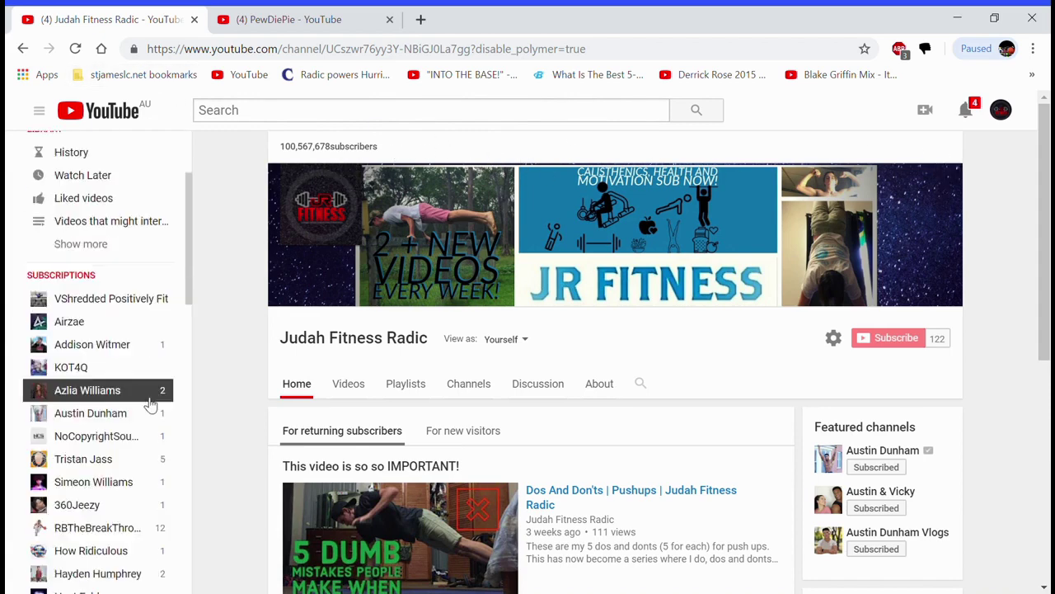
scroll(149, 390, up, 2)
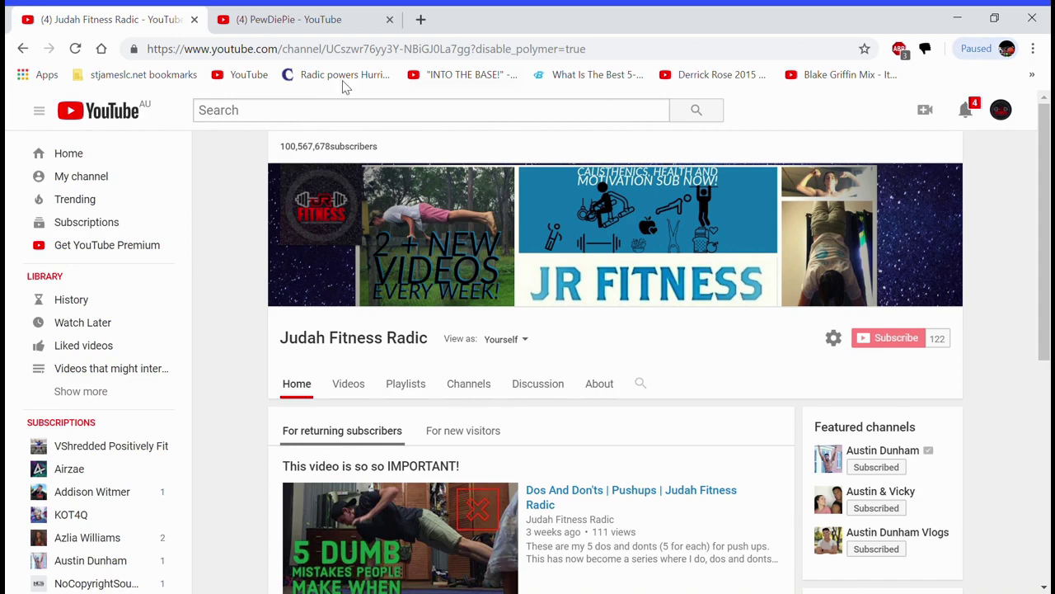
click(75, 48)
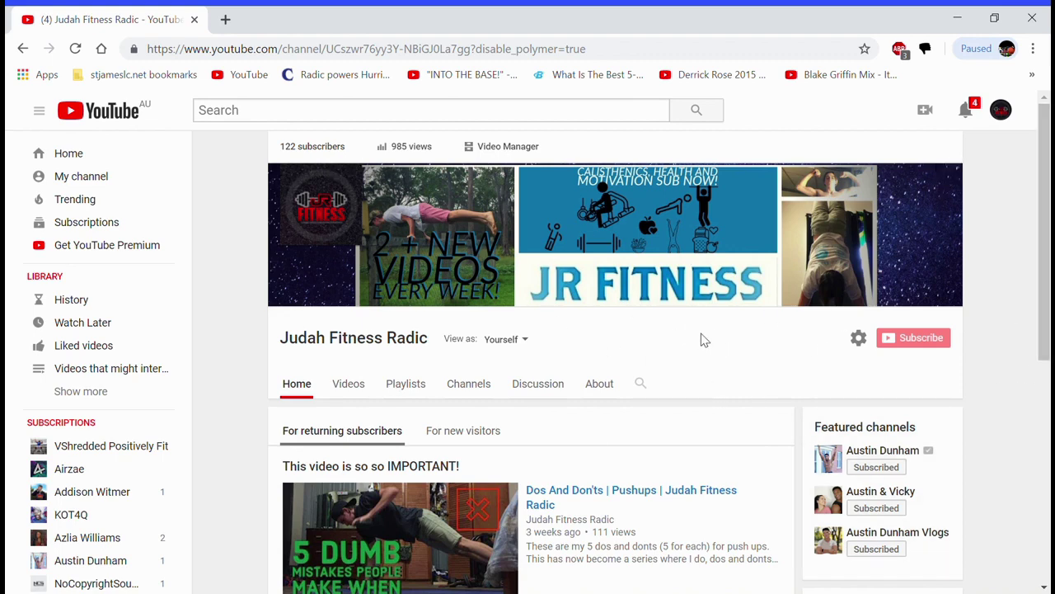
Search Google for the own YouTube channel's name in a new browser tab
click(225, 19)
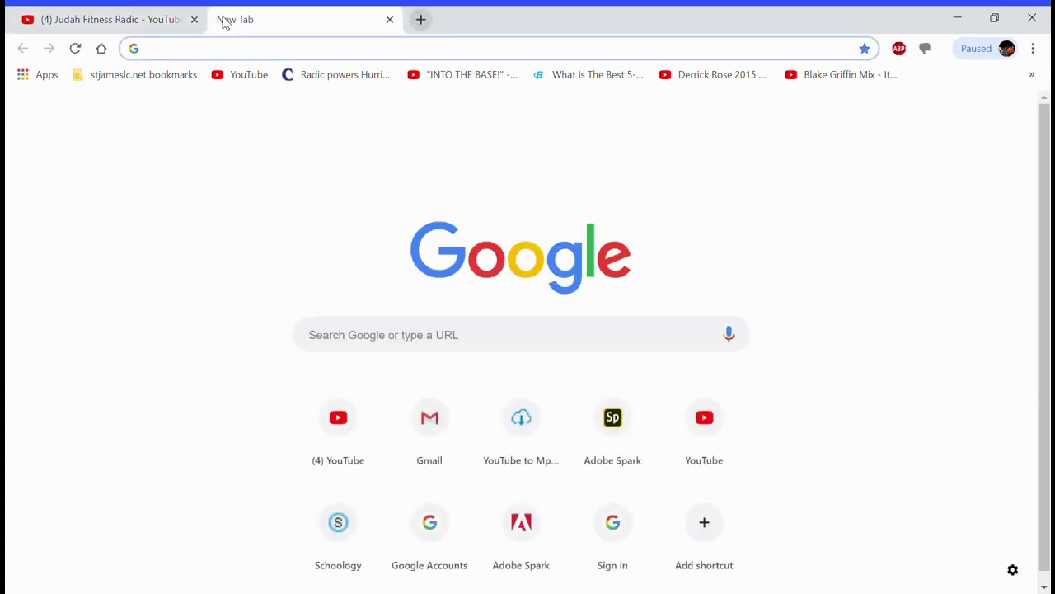
text(judah)
key(BackSpace)
key(BackSpace)
key(BackSpace)
key(BackSpace)
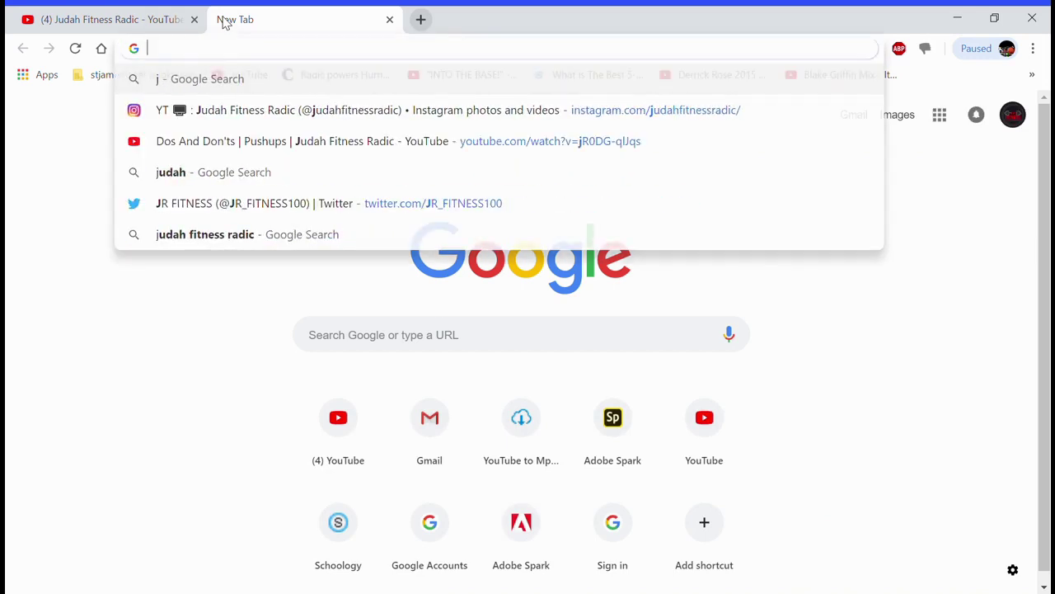
key(BackSpace)
text(judah )
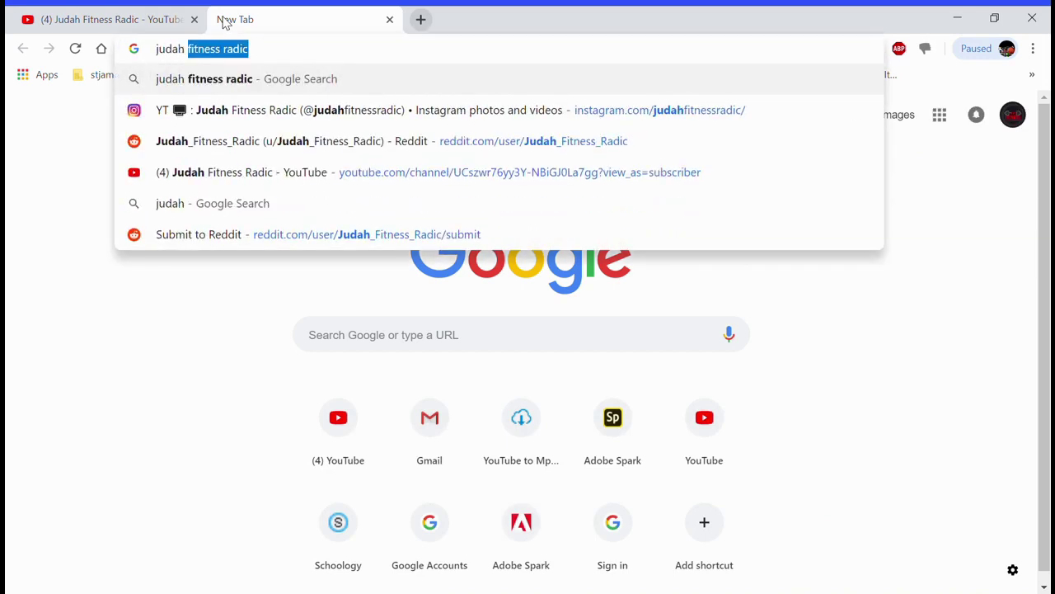
text(fitness rad)
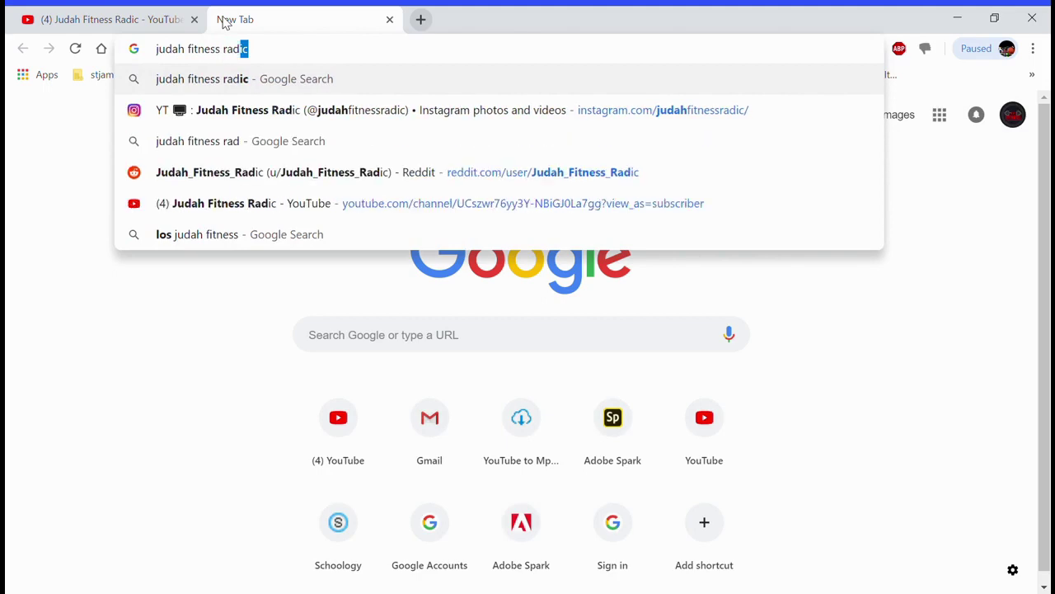
text(ic)
key(Return)
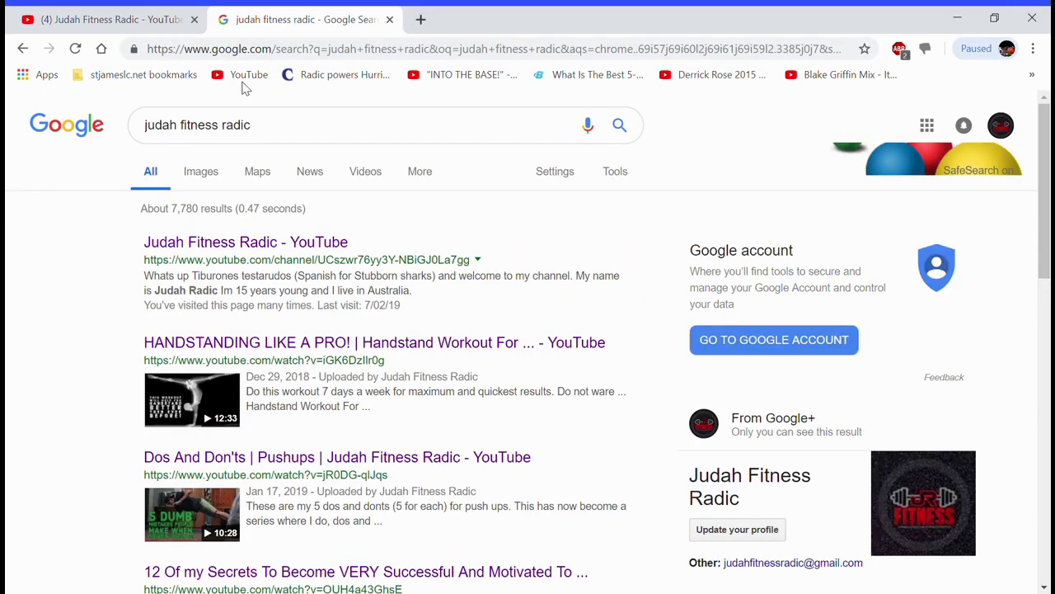
Open the own YouTube channel from the search results and switch to its customisation view
click(1001, 132)
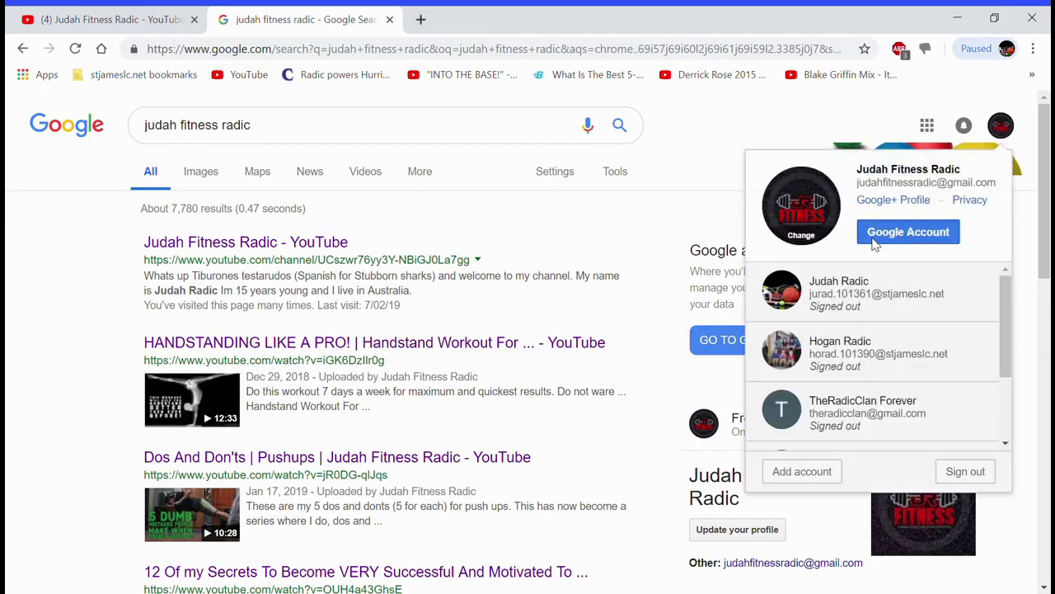
click(266, 241)
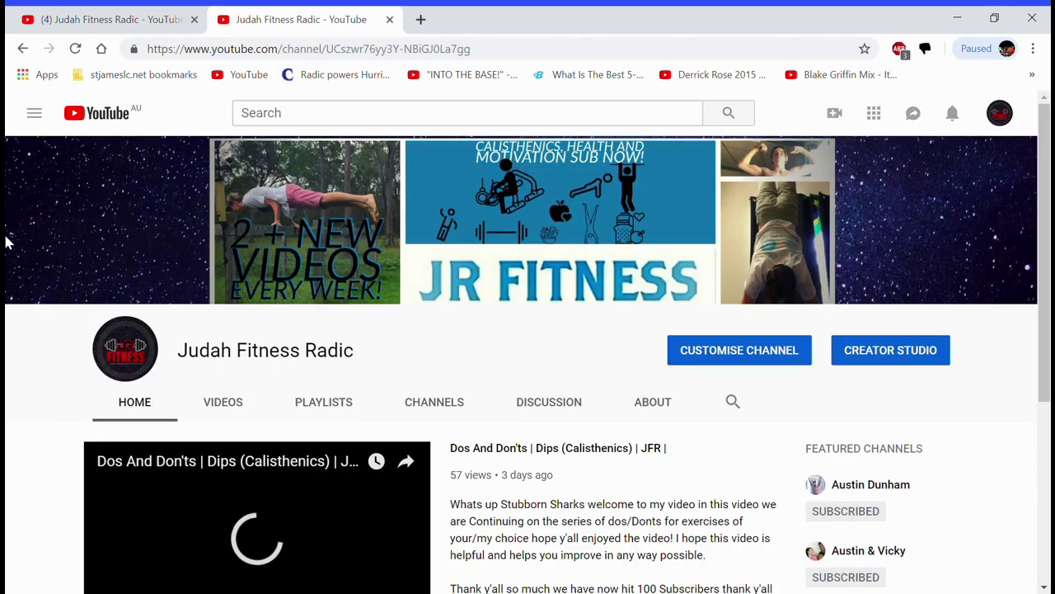
click(770, 359)
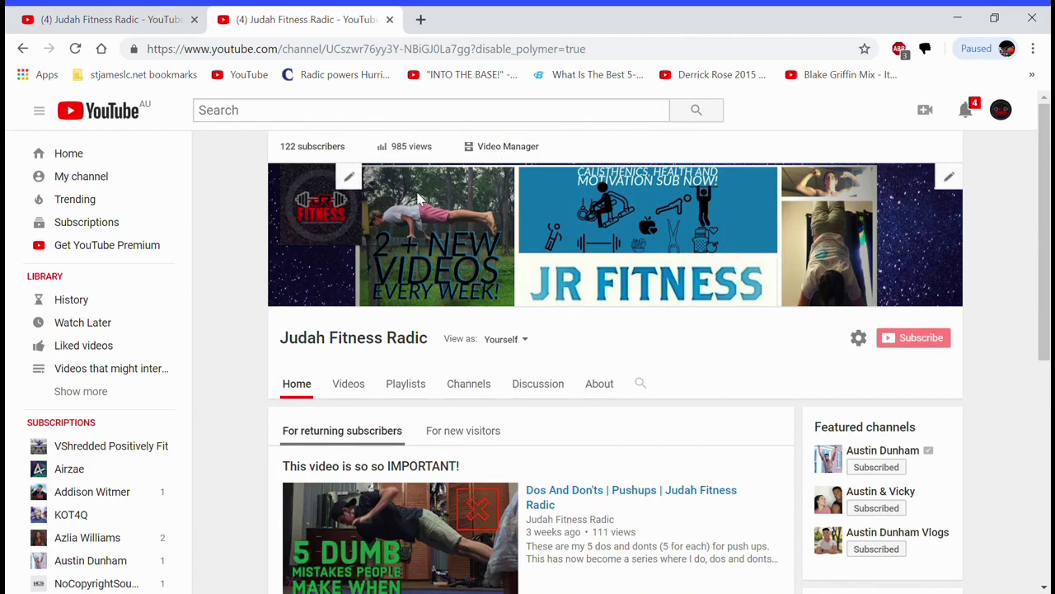
Open the channel's advanced settings in Creator Studio and go to the subscriber counts options
click(521, 152)
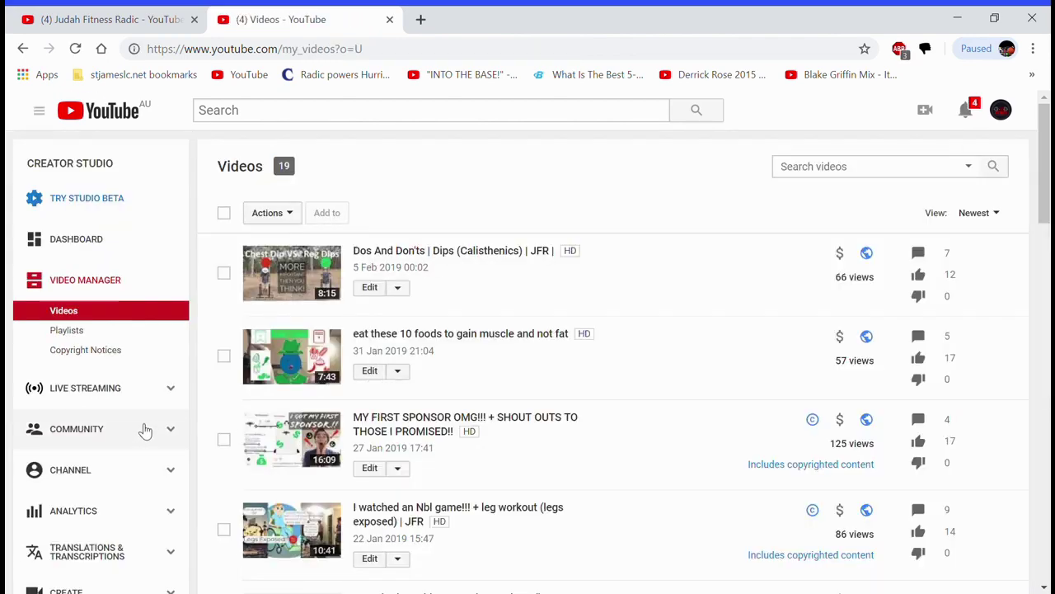
scroll(132, 449, down, 3)
click(103, 239)
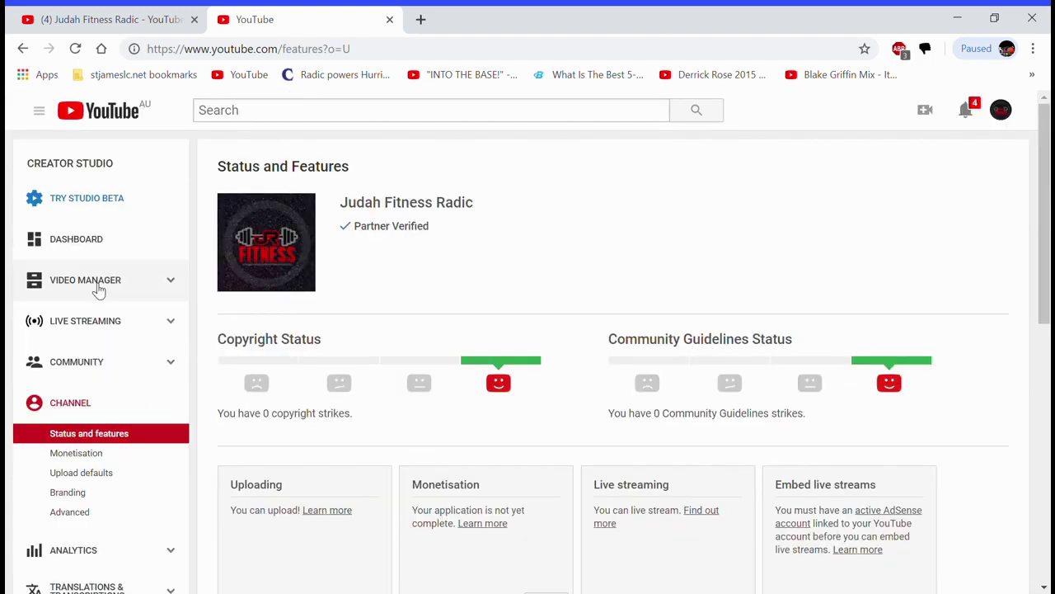
click(85, 519)
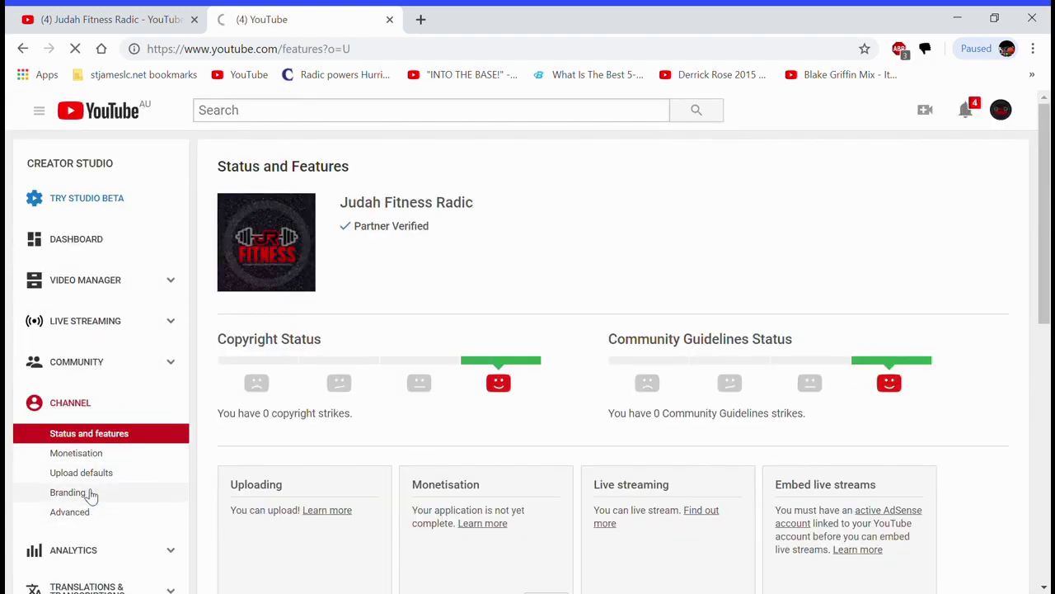
scroll(198, 435, down, 9)
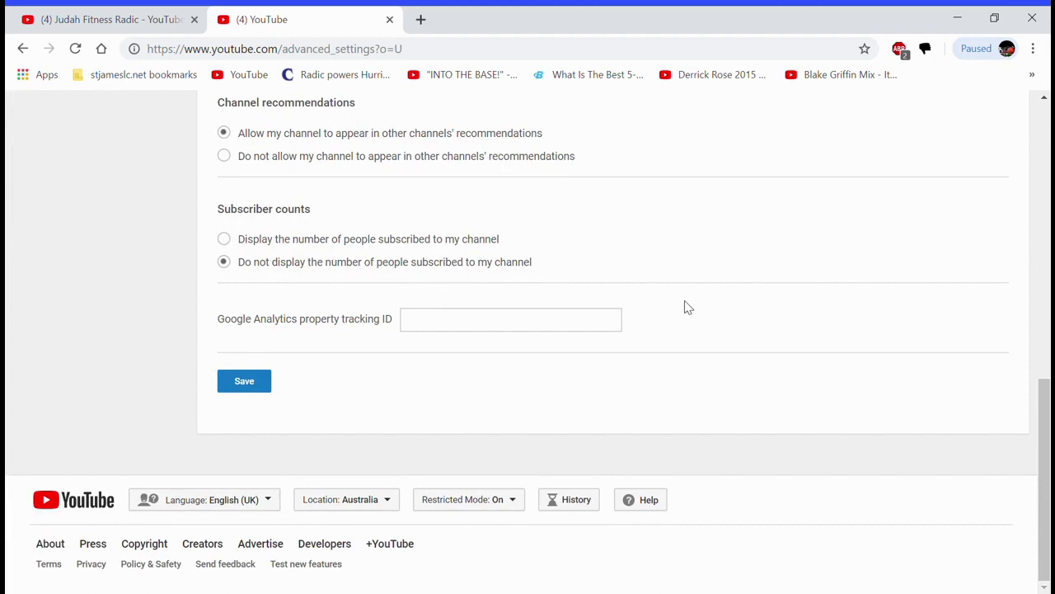
Save the channel setting that does not display the number of subscribers, and replace the settings tab with a blank one
click(227, 265)
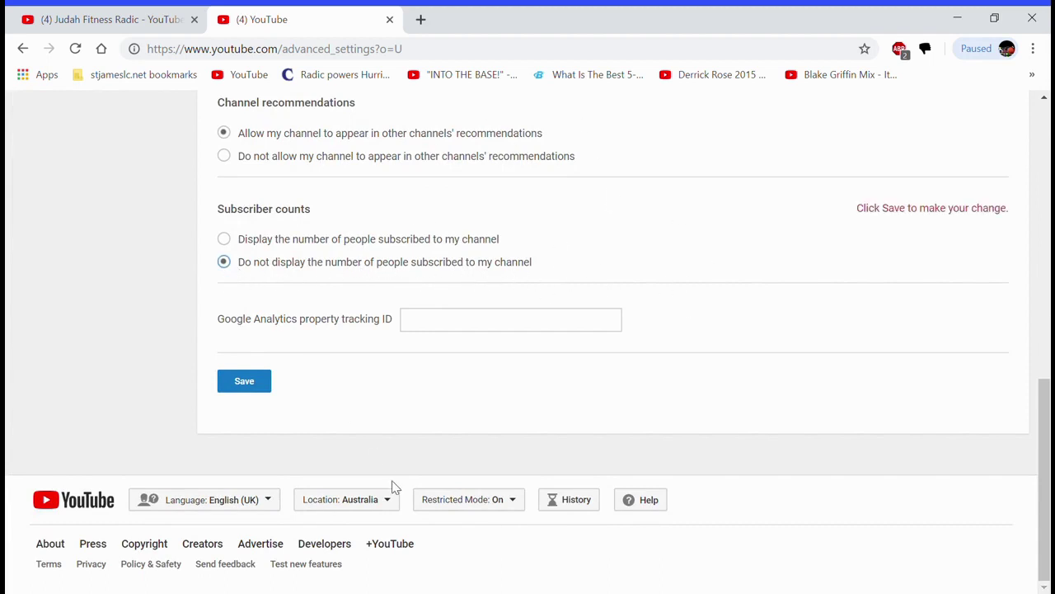
click(244, 385)
click(420, 20)
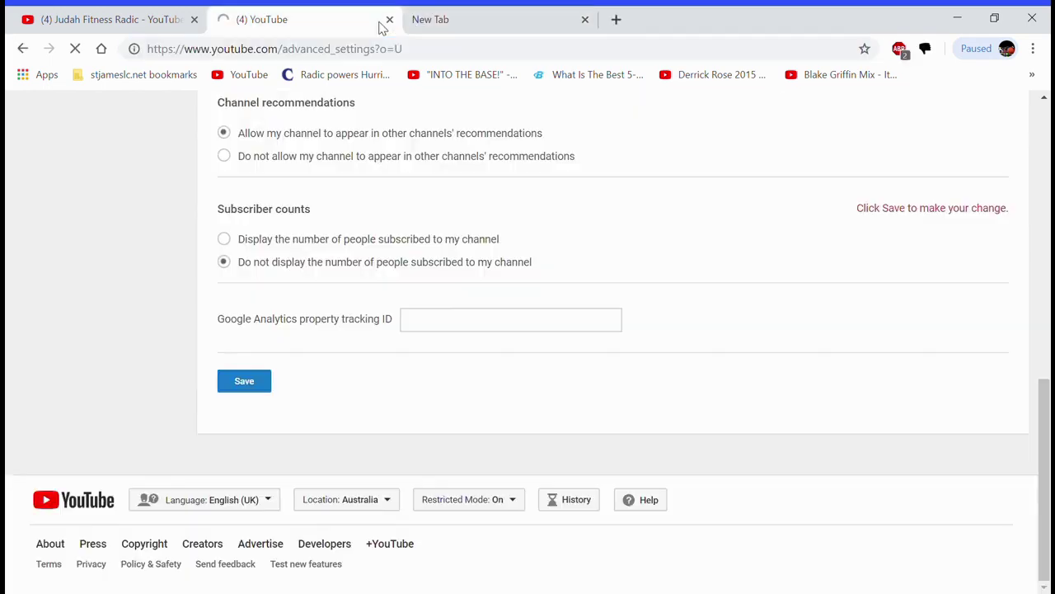
click(389, 18)
Preview the own channel page as a new visitor and return to the owner's view
click(142, 17)
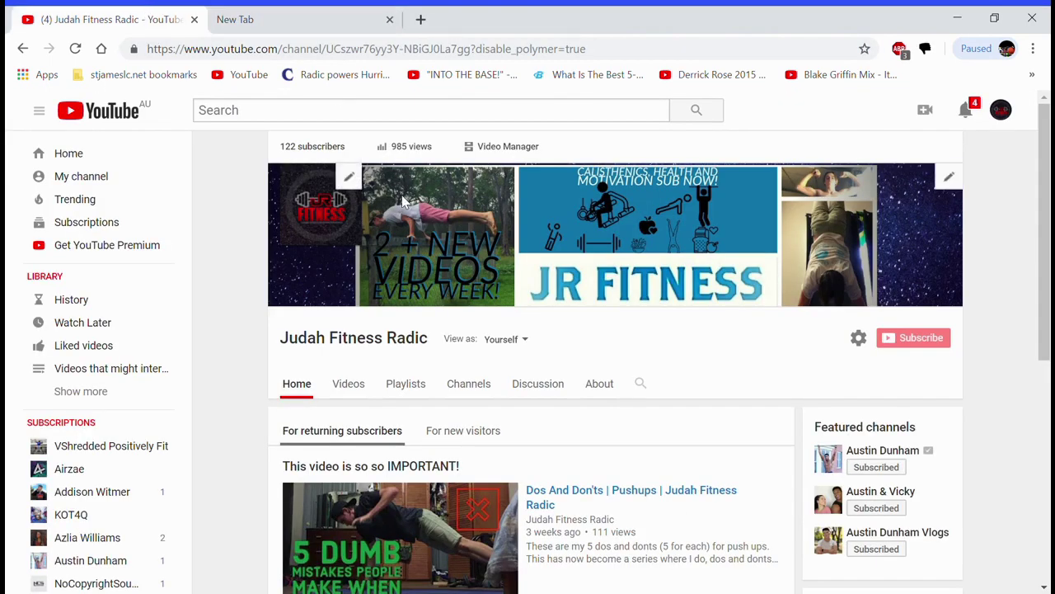
click(513, 349)
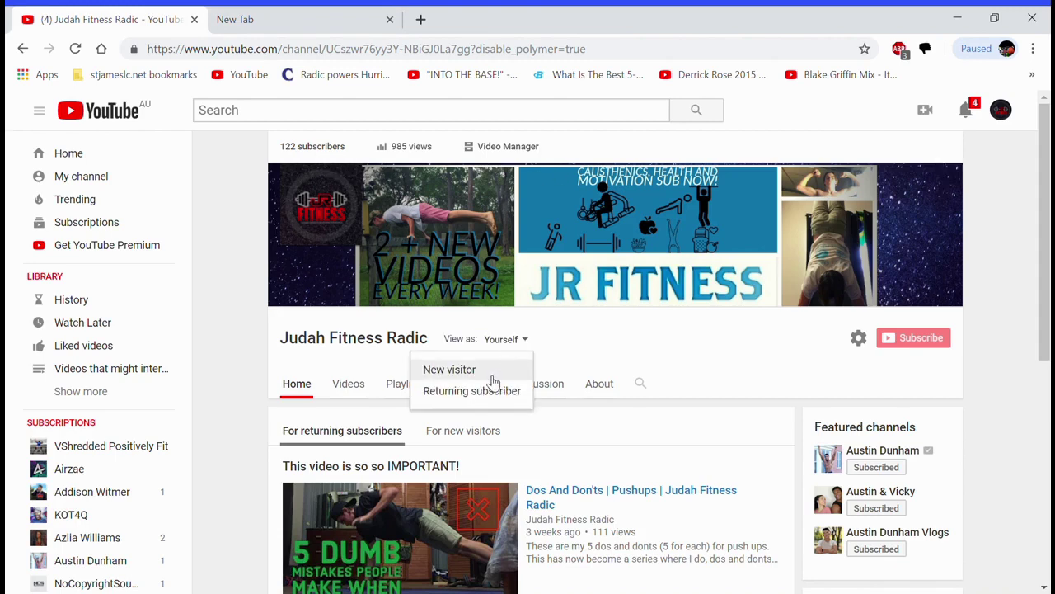
click(450, 371)
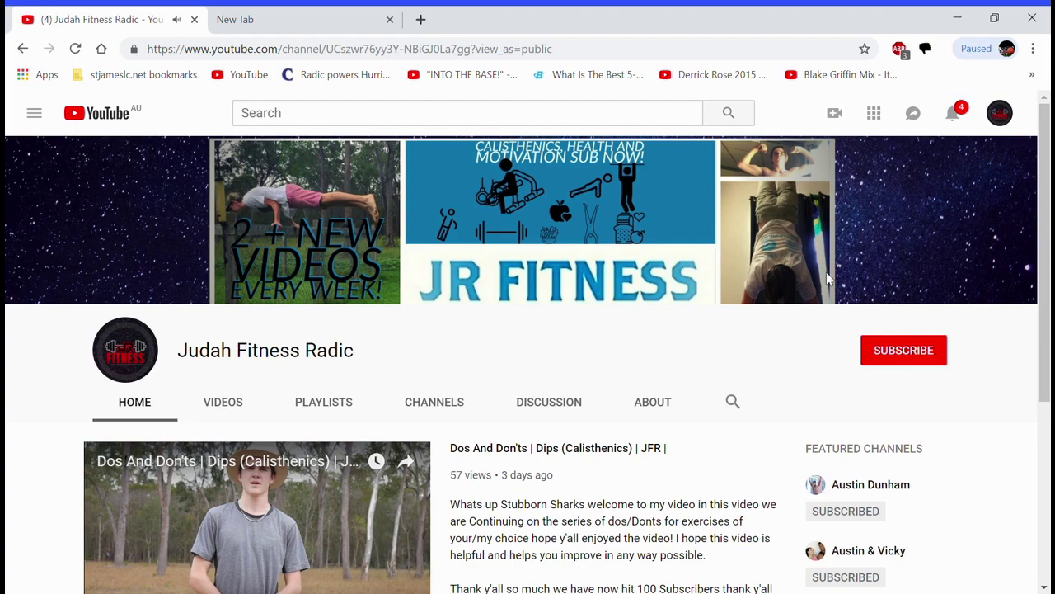
click(22, 49)
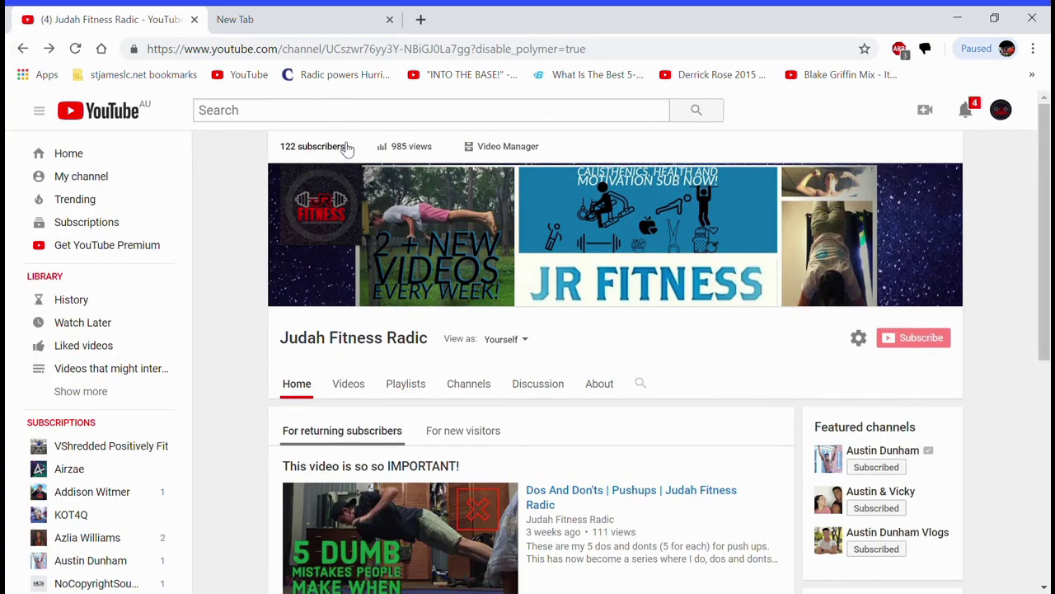
Inspect the channel header's subscriber count, replace its number with 134,345,867,000, and close the developer tools
drag(346, 153, 297, 159)
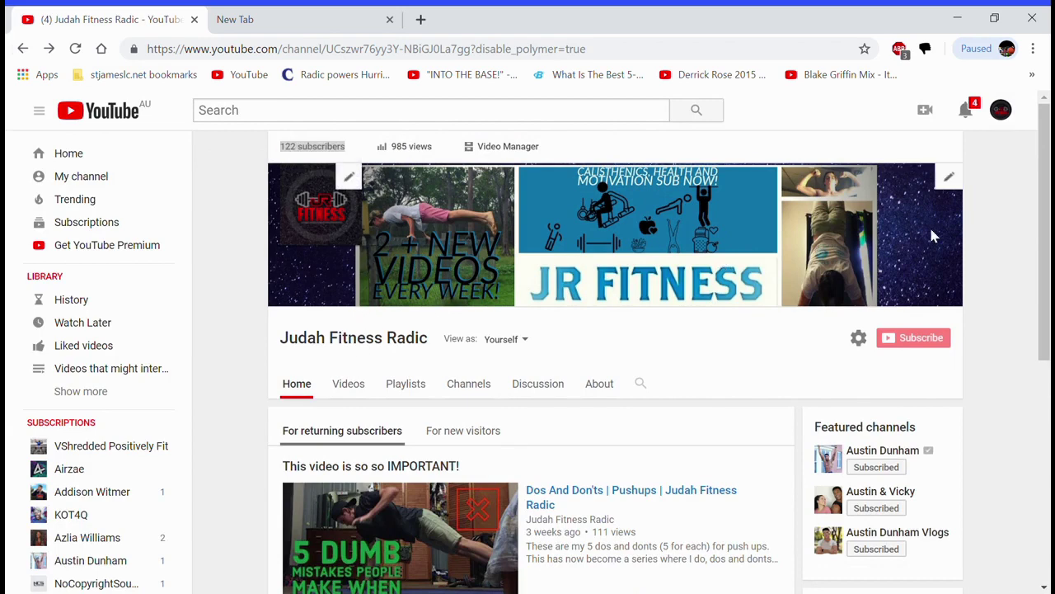
key(ctrl+shift+i)
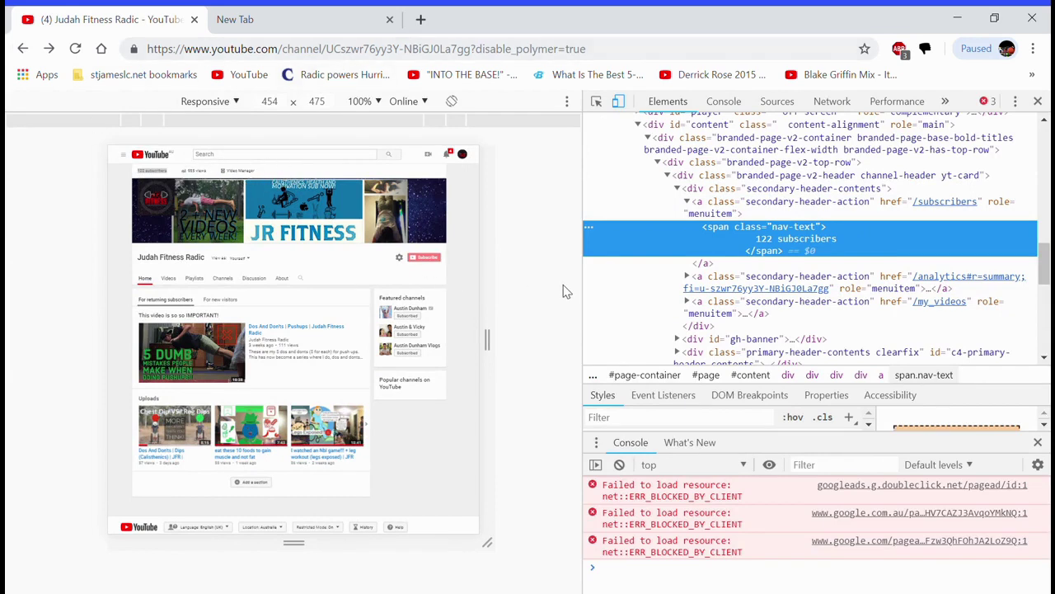
double_click(762, 240)
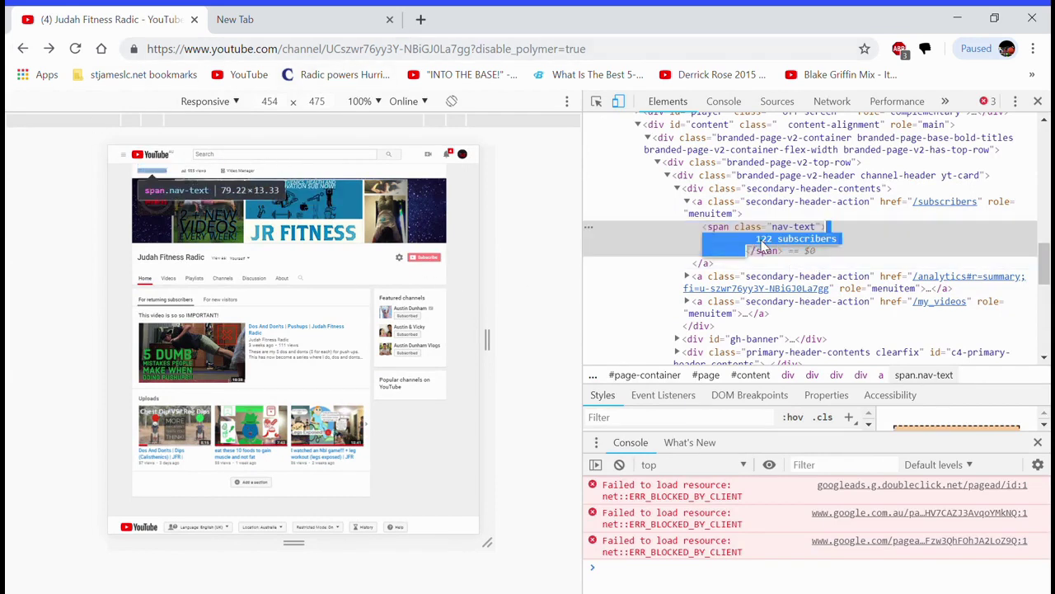
double_click(762, 240)
text(134,345,867,)
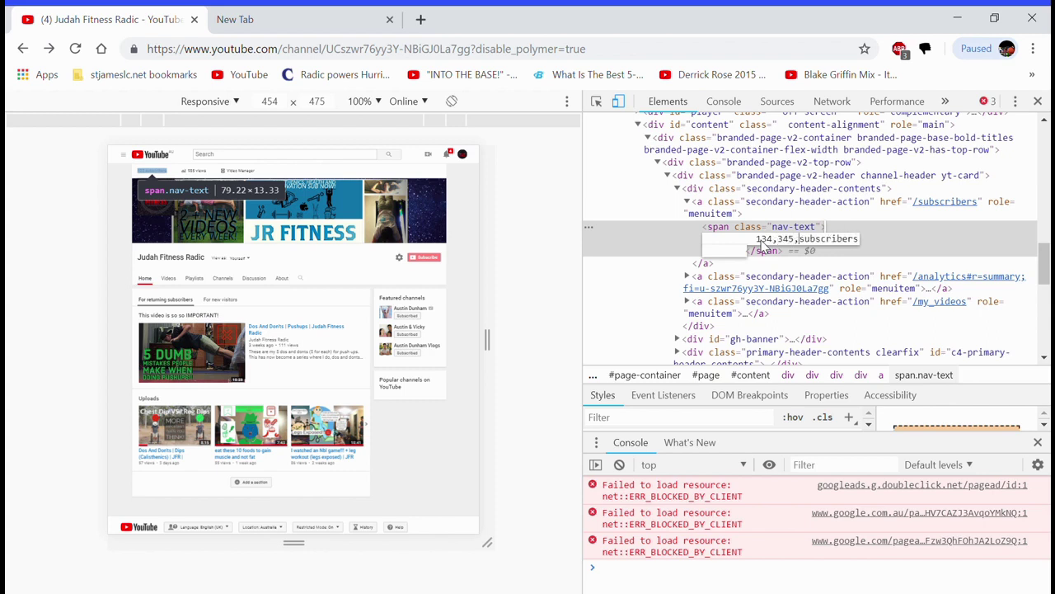
text(000)
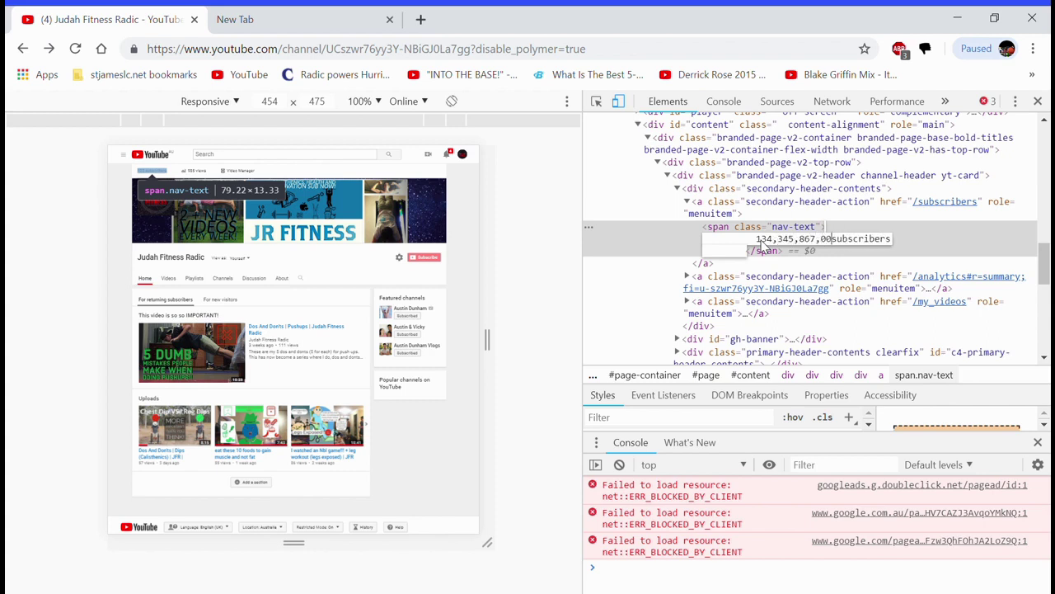
key(Return)
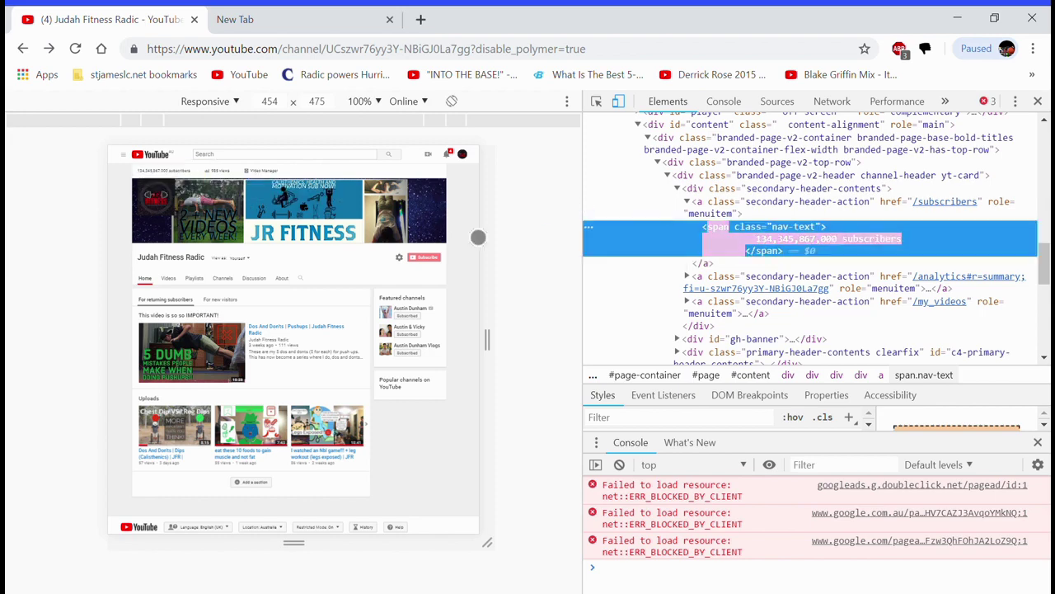
click(1038, 101)
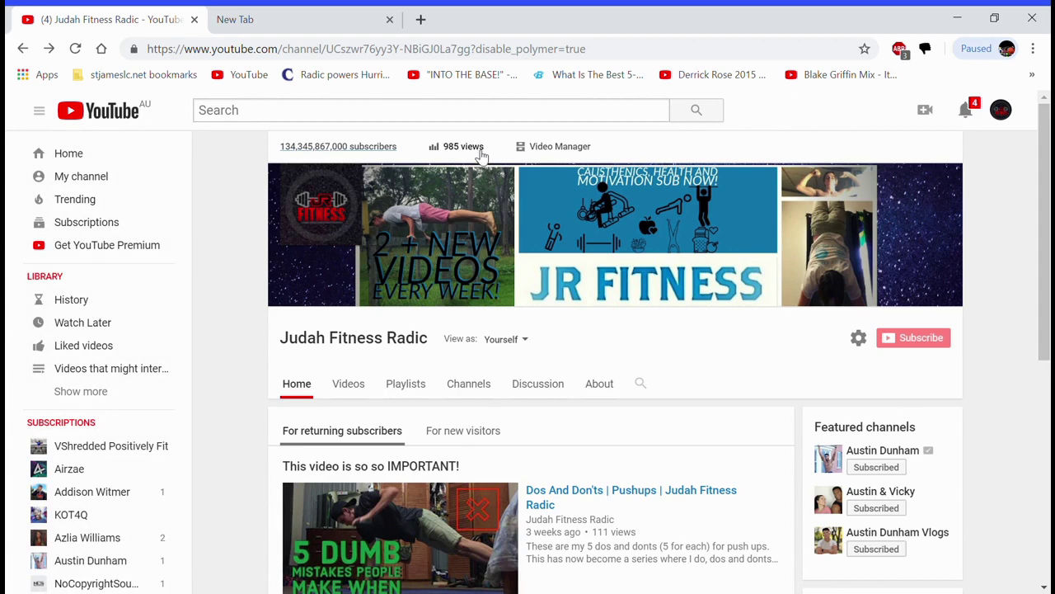
Inspect the channel header's view count, replace its number with 100,348,348,348,958, and close the developer tools
drag(486, 153, 457, 157)
key(ctrl+shift+i)
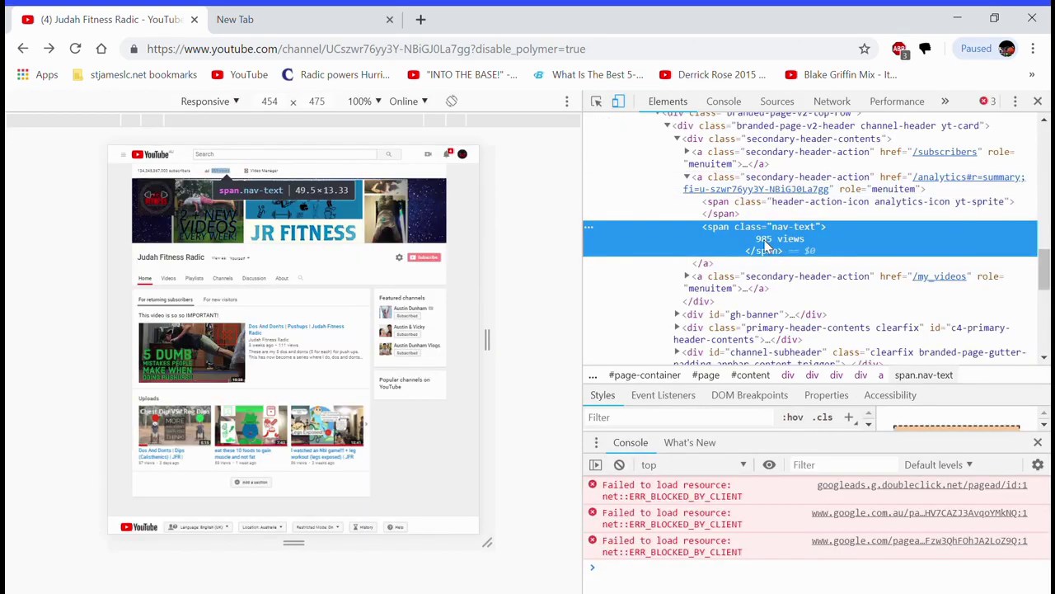
double_click(765, 241)
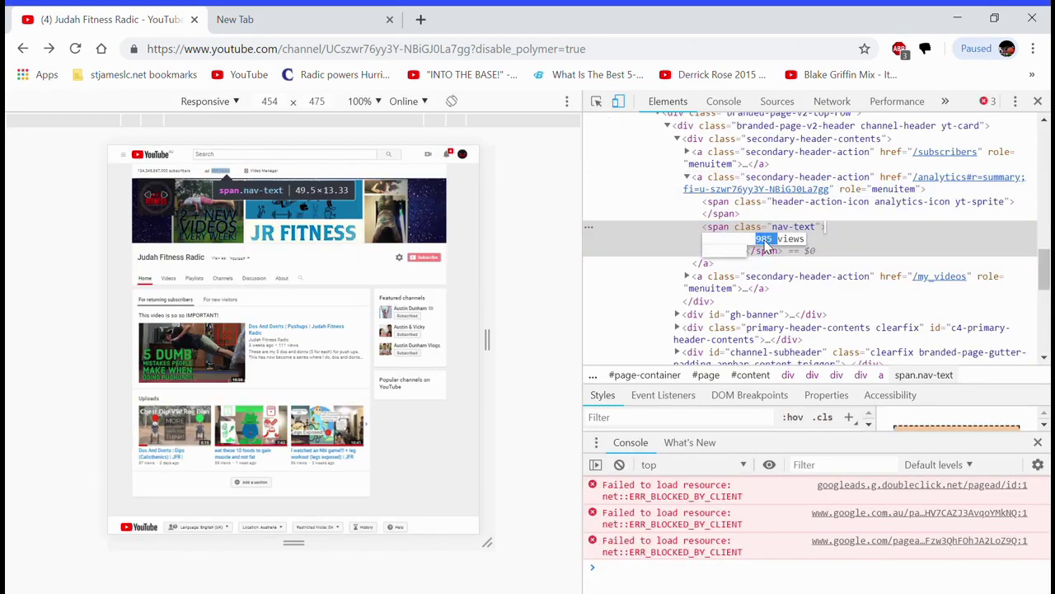
text(100,)
key(BackSpace)
text(348)
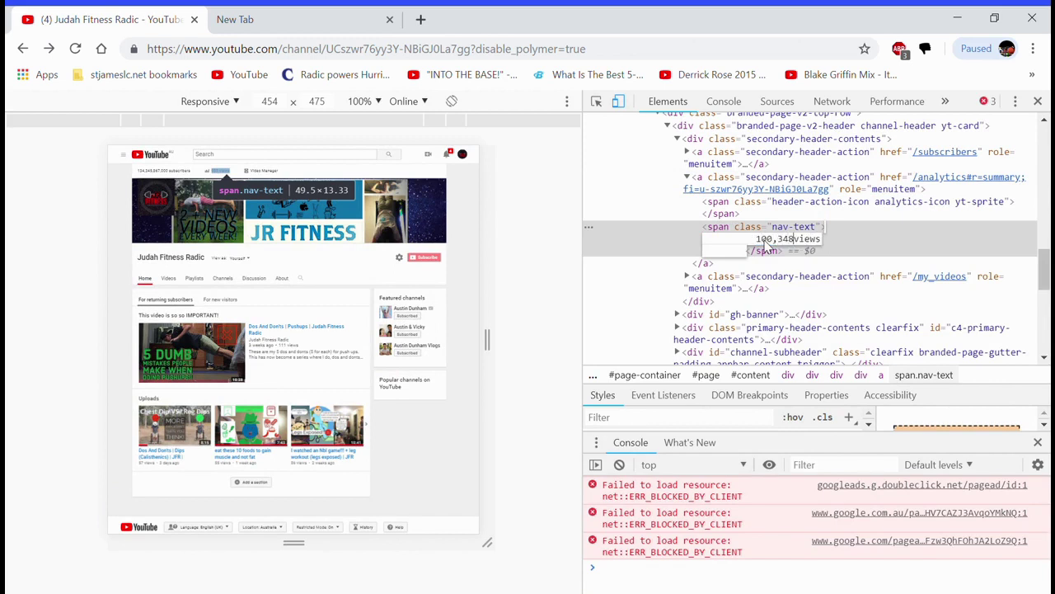
text(,348,348)
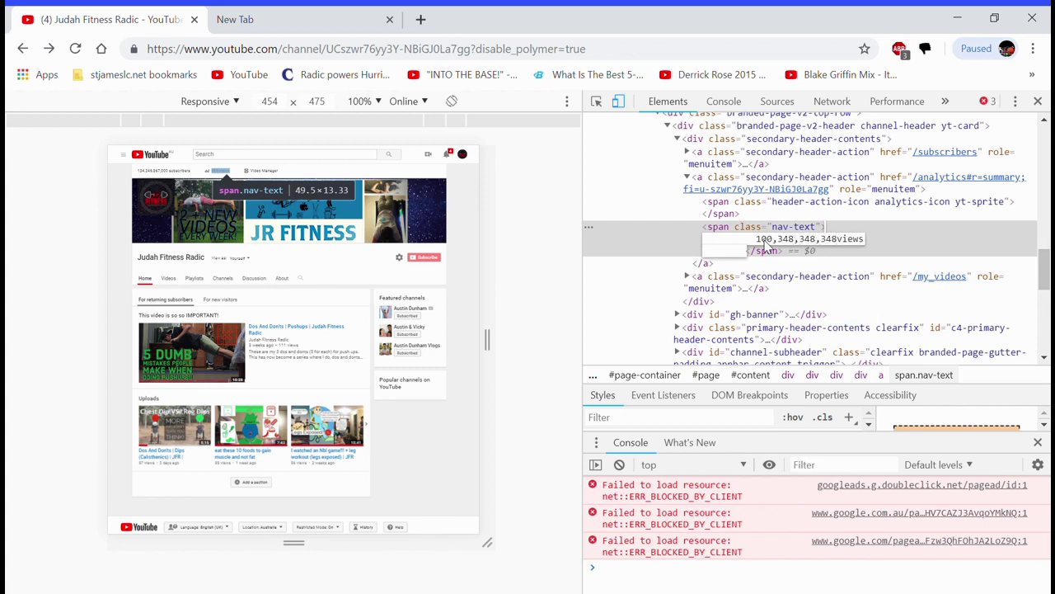
text(,958)
key(Return)
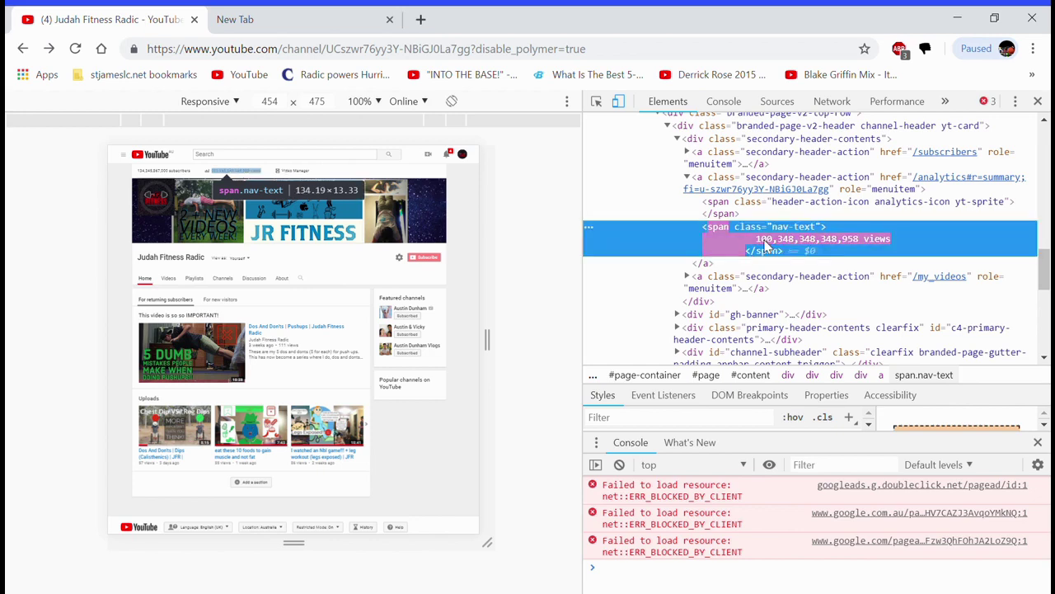
click(1037, 102)
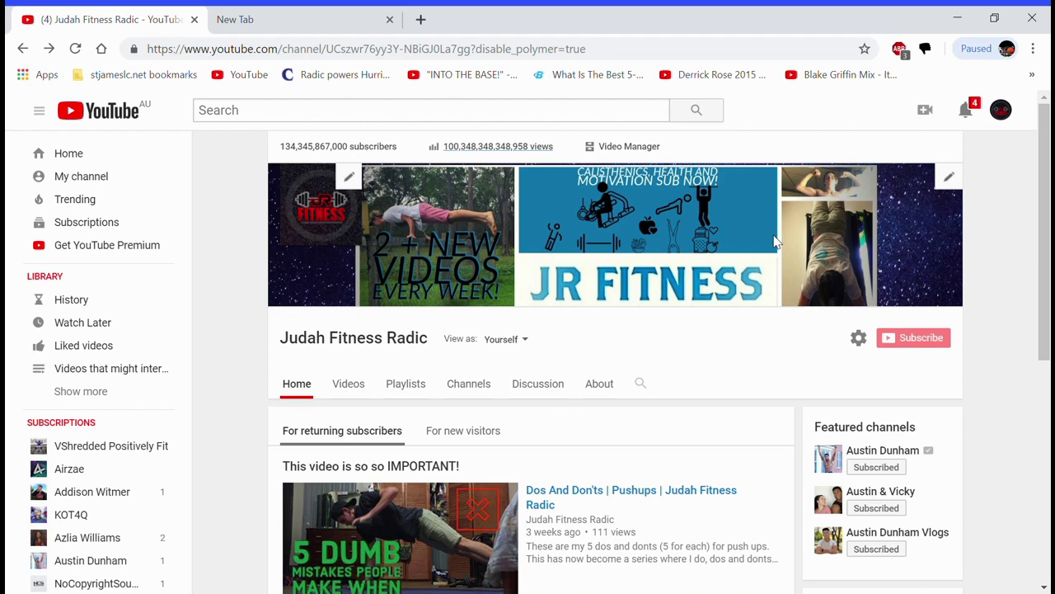
Write PRANK in the blank tab's address bar without searching for it, and close that tab
click(316, 22)
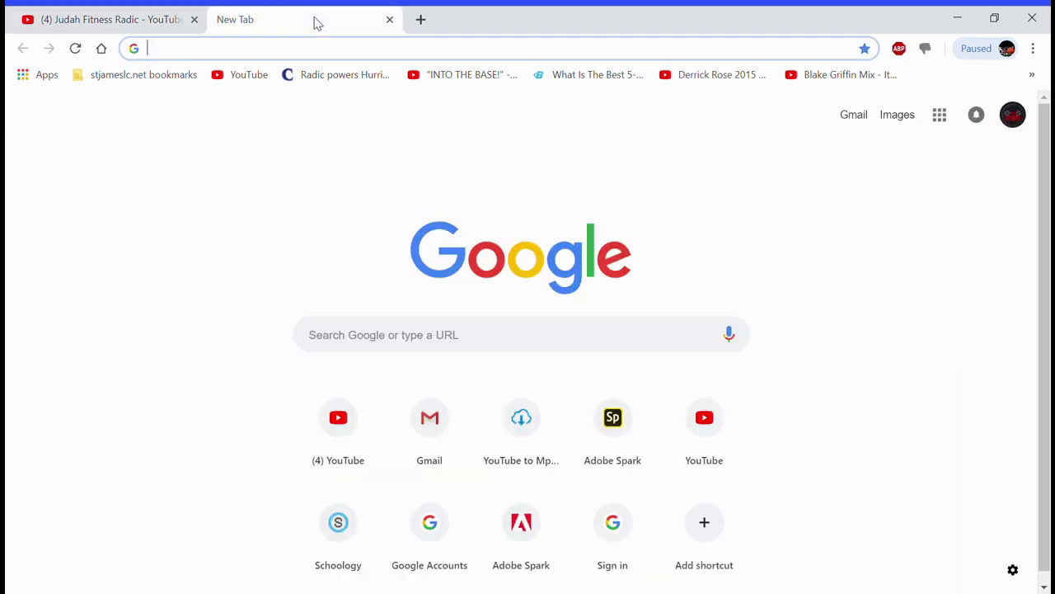
text(prank)
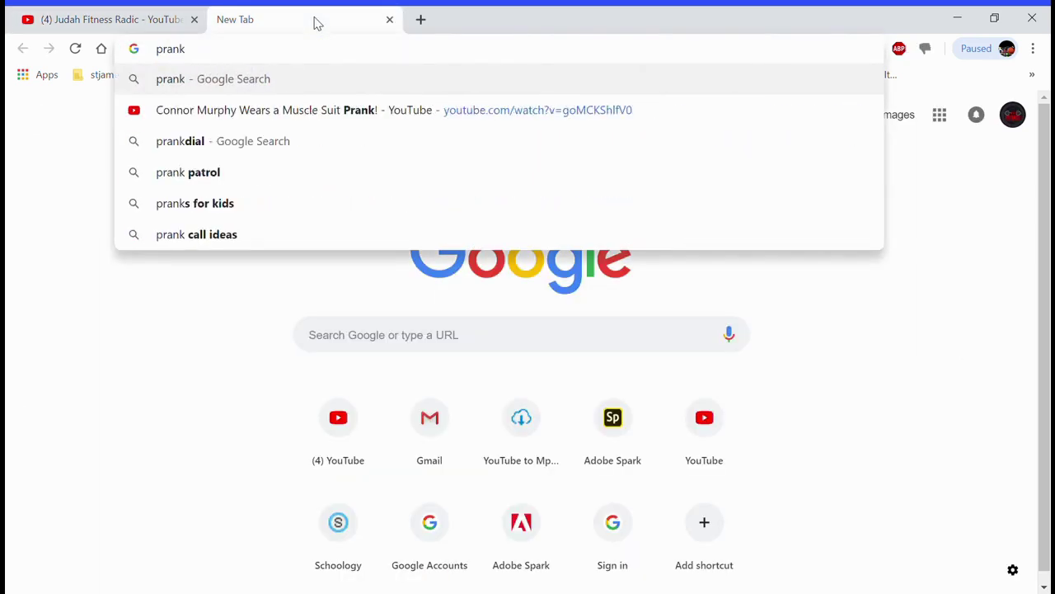
key(ctrl+a)
key(BackSpace)
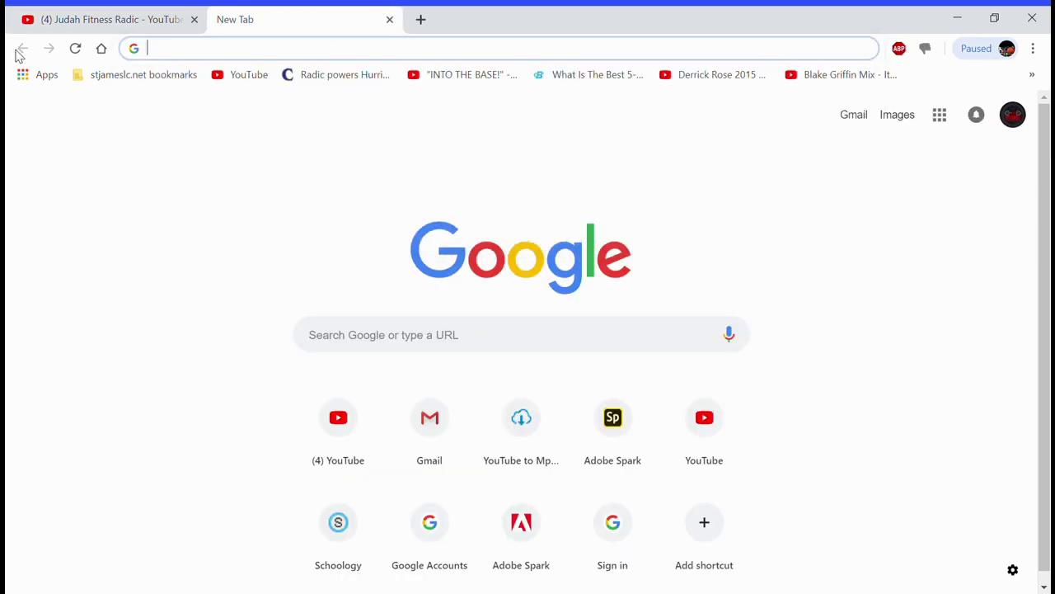
text(PRANK)
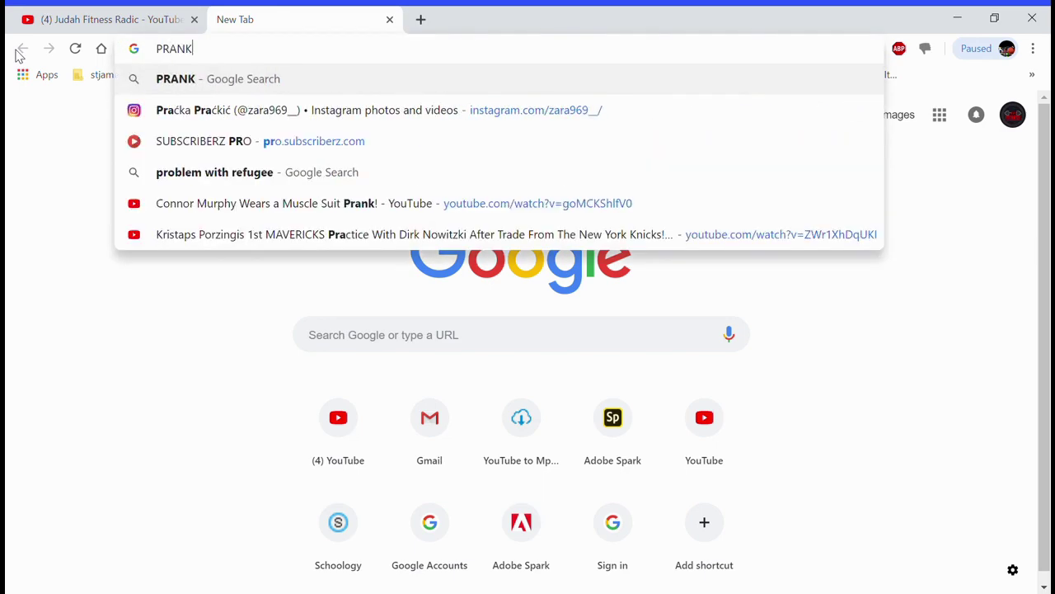
click(389, 19)
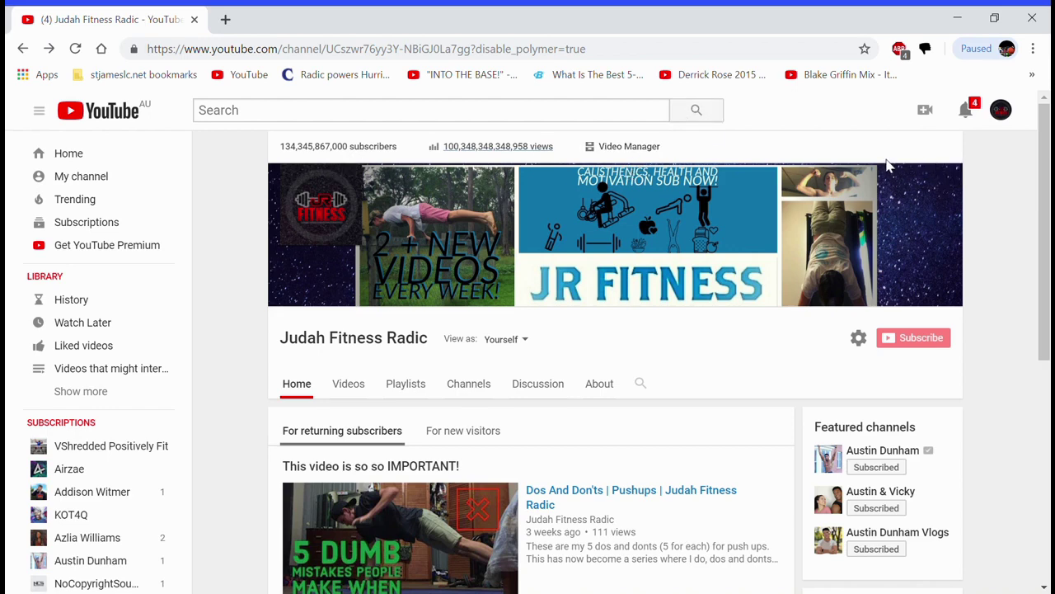
mouse_move(907, 170)
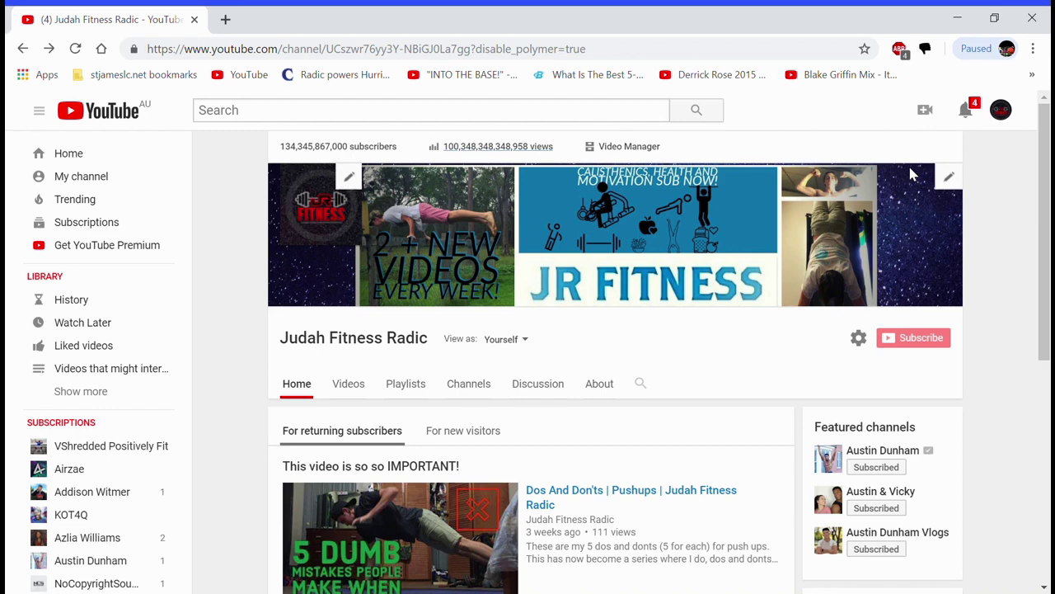